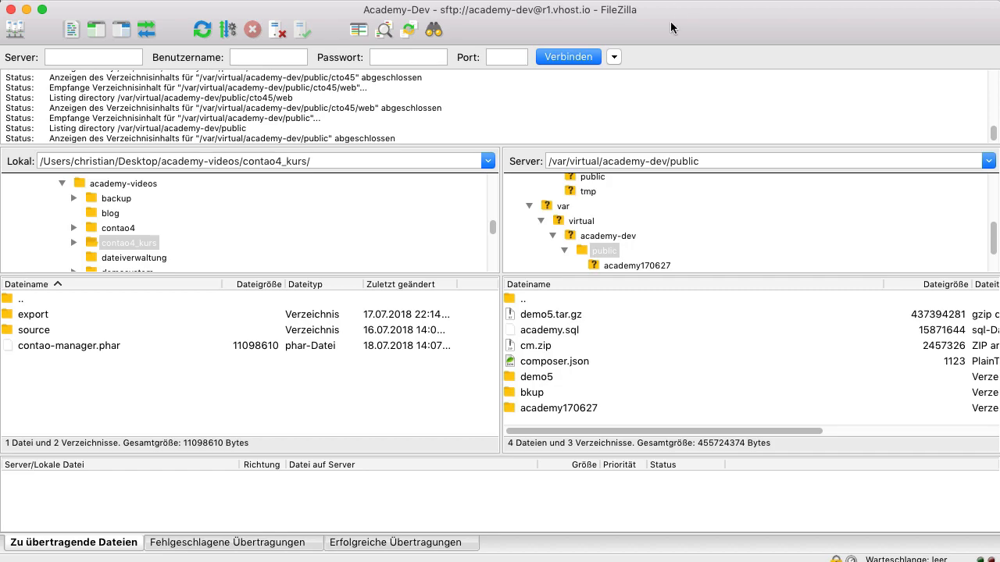
Create a directory named cto45 in the server's /var/virtual/academy-dev/public folder
right_click(535, 416)
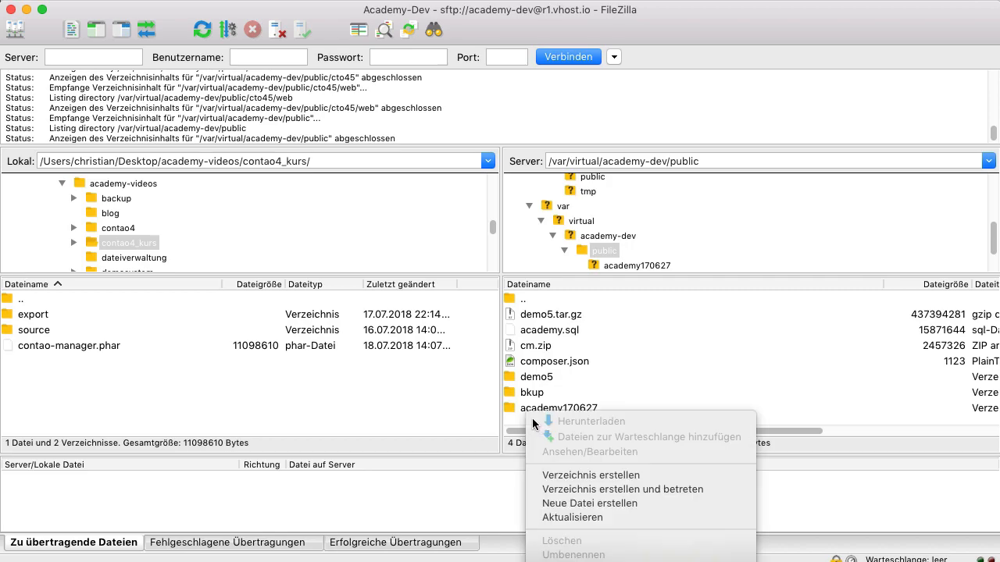
click(594, 476)
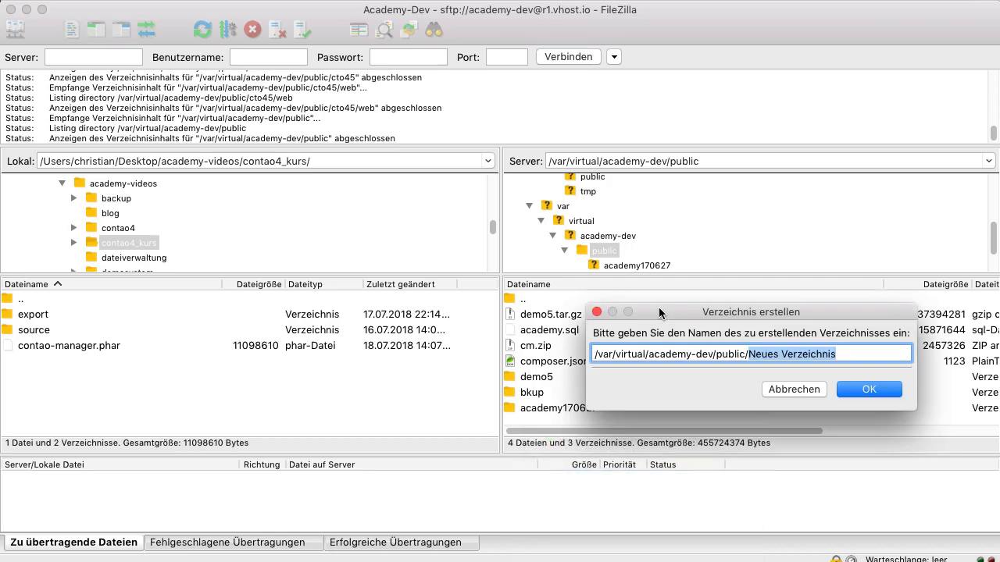
text(cto45)
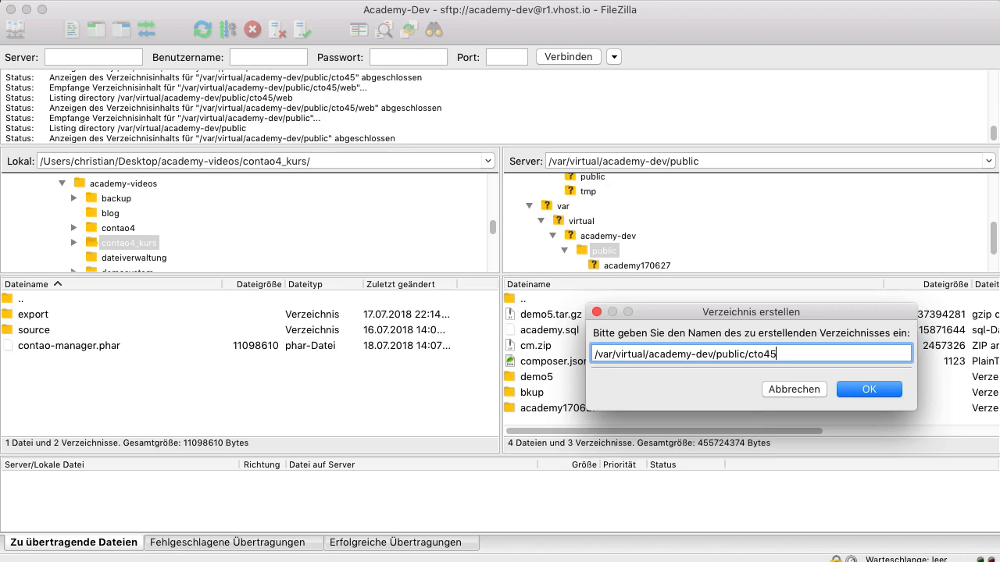
click(864, 390)
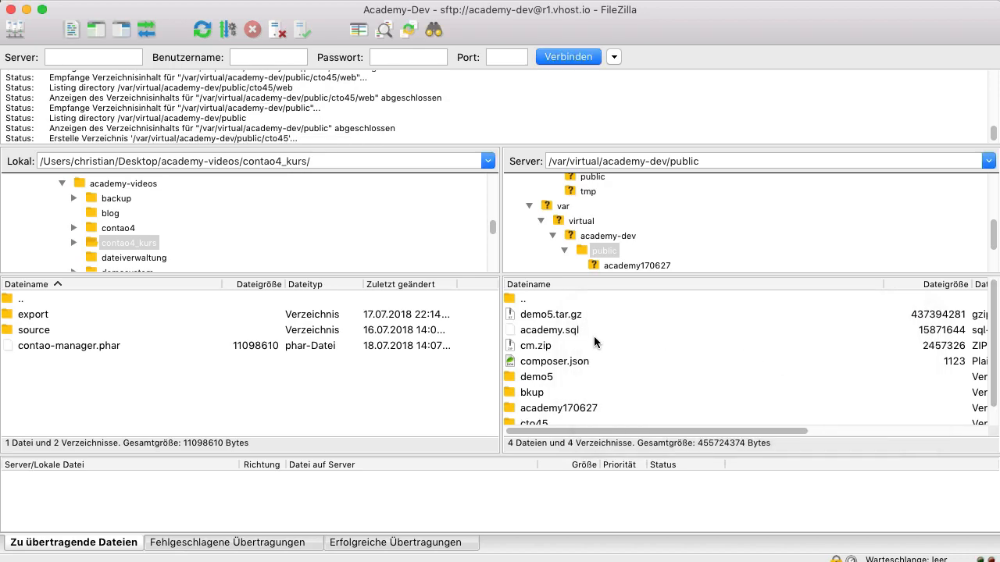
Create a subdirectory named web inside the server's cto45 directory and enter it
double_click(537, 422)
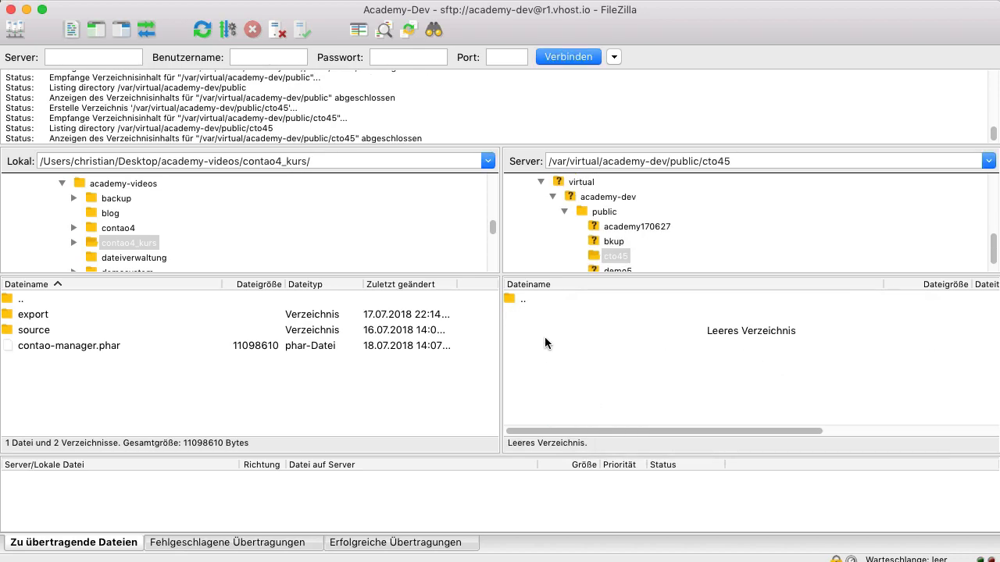
right_click(546, 343)
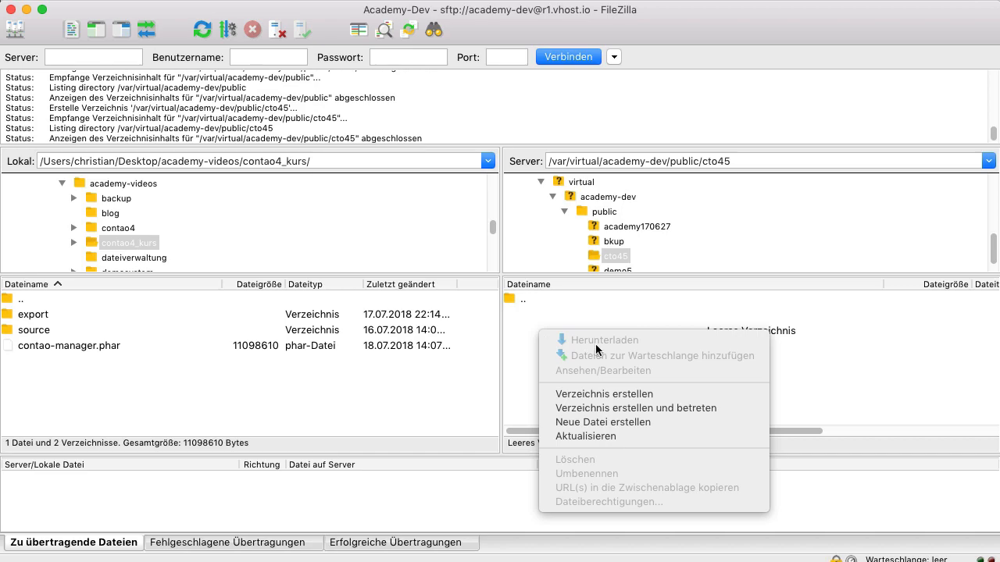
click(604, 394)
text(web)
key(Return)
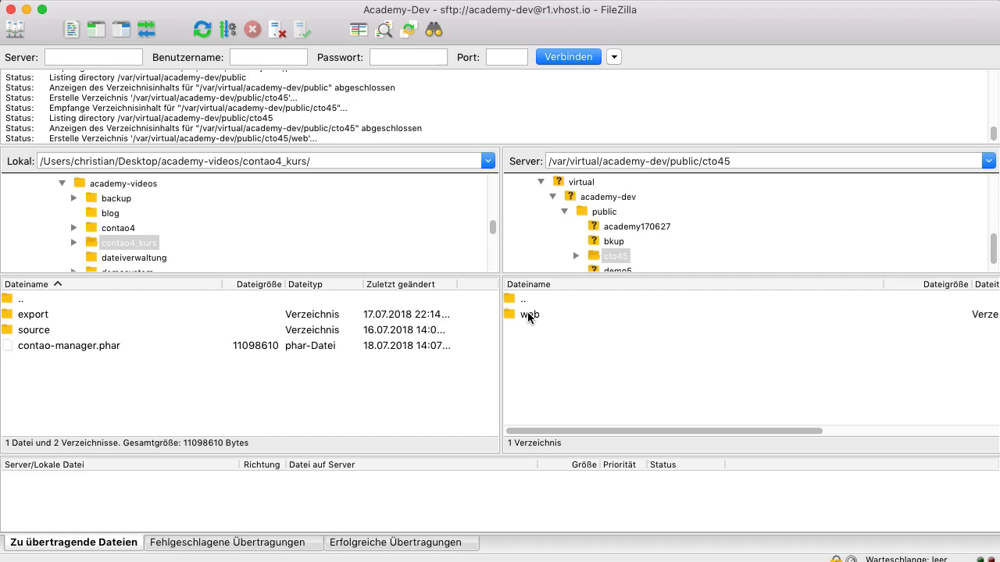
double_click(558, 314)
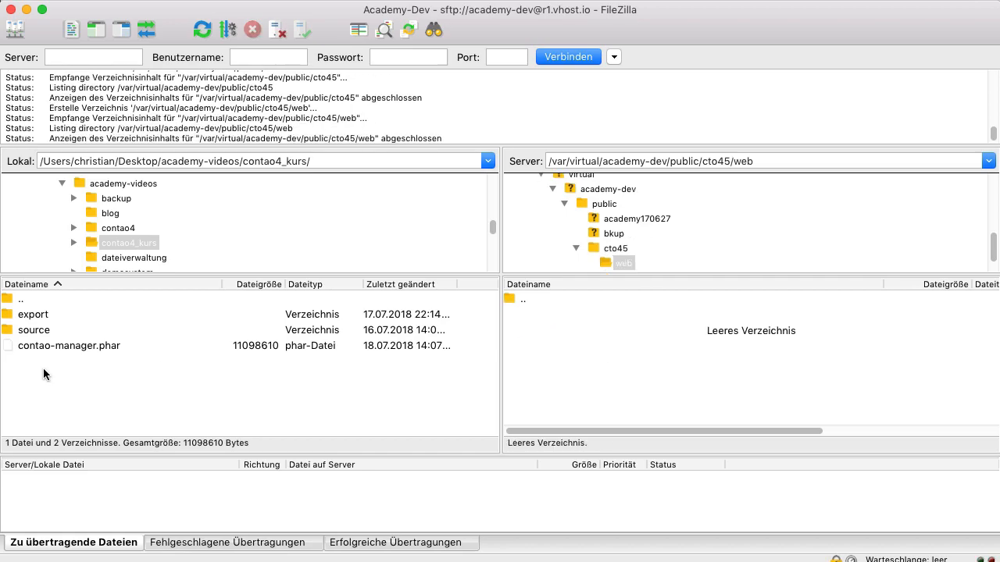
Set the default FTP transfer type to Binär in the settings and save them
click(58, 343)
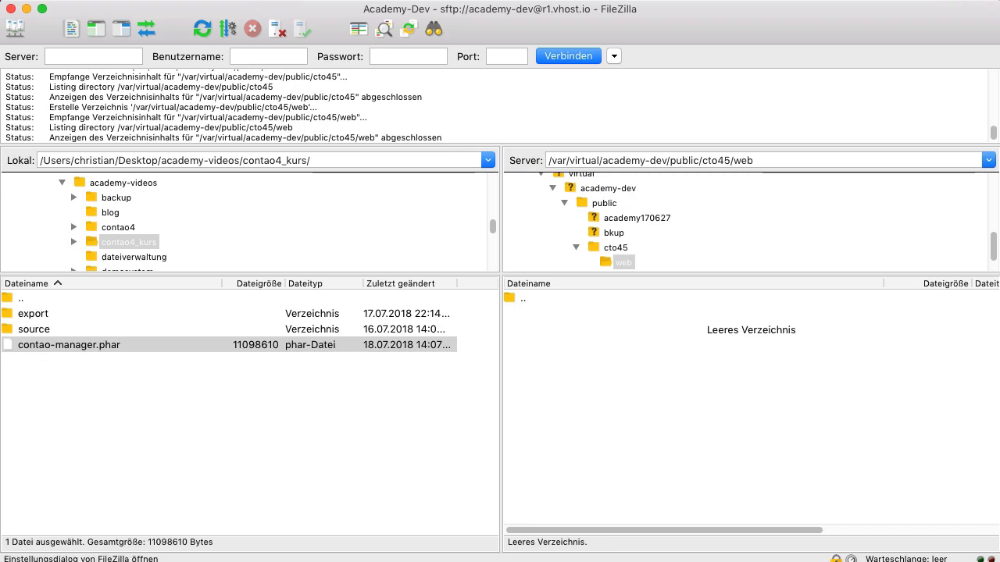
click(304, 39)
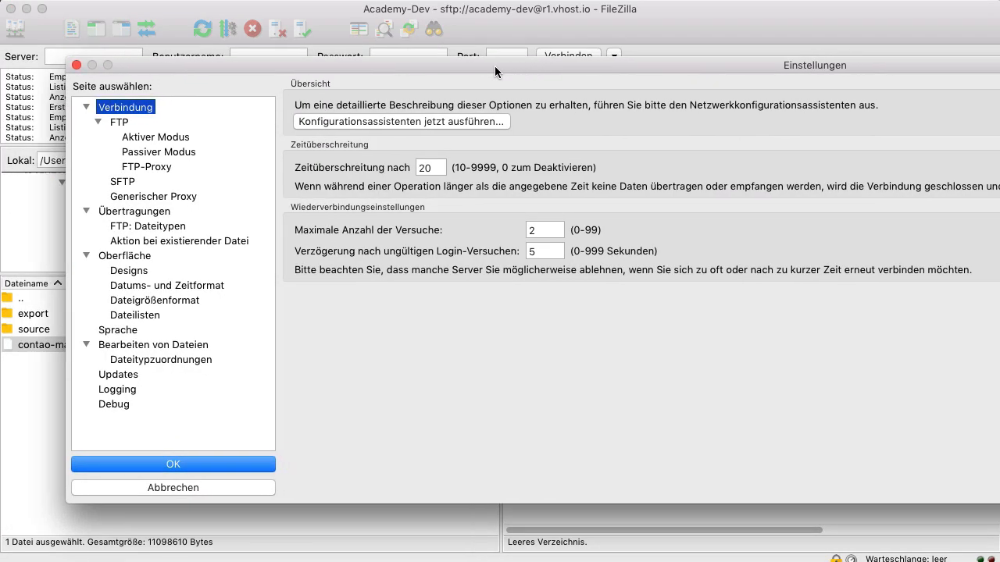
click(110, 227)
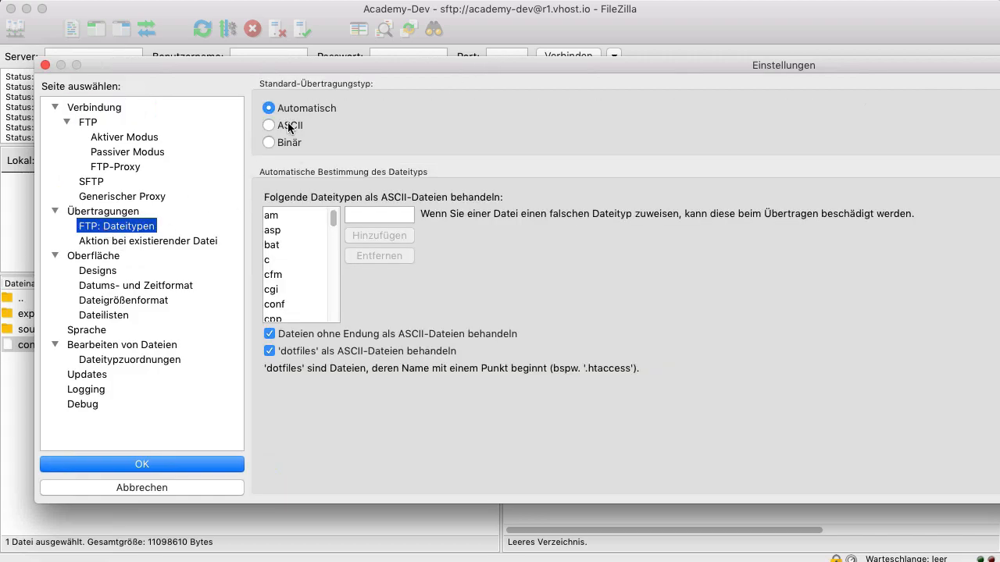
click(269, 143)
click(144, 466)
Upload the local contao-manager.phar file into the server's /cto45/web directory
click(211, 383)
click(74, 348)
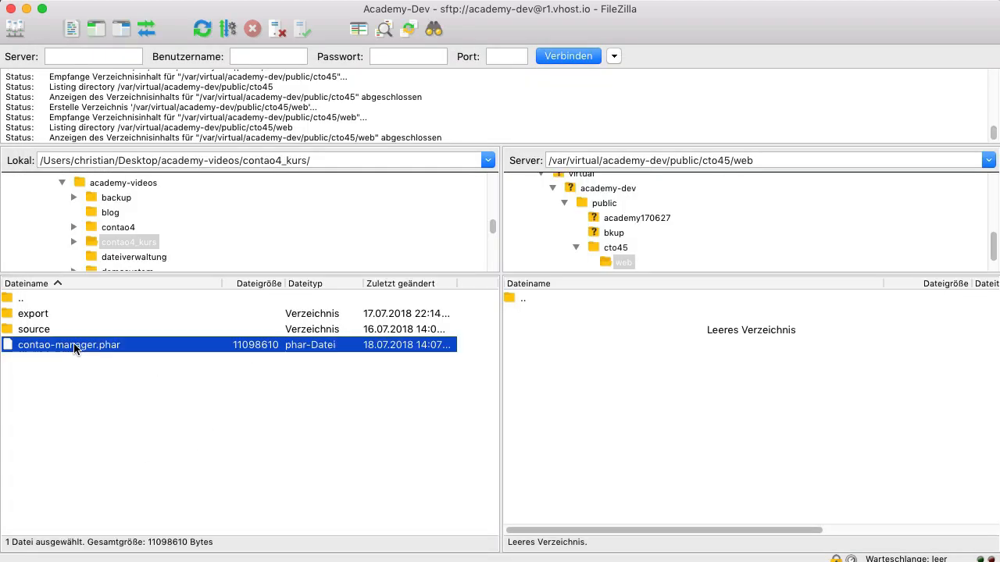
drag(732, 293, 598, 380)
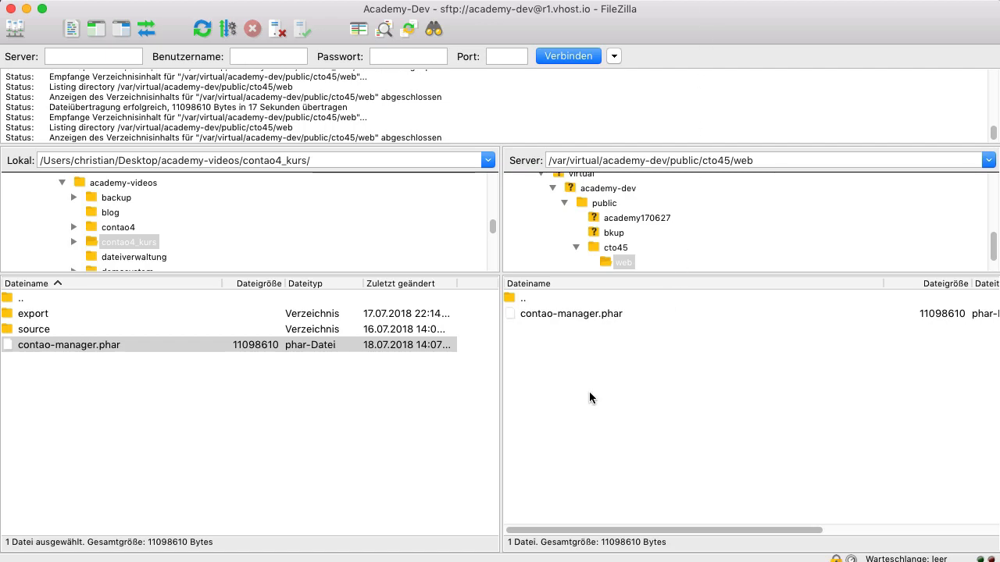
Rename the uploaded file on the server as contao-manager.phar.php
click(588, 315)
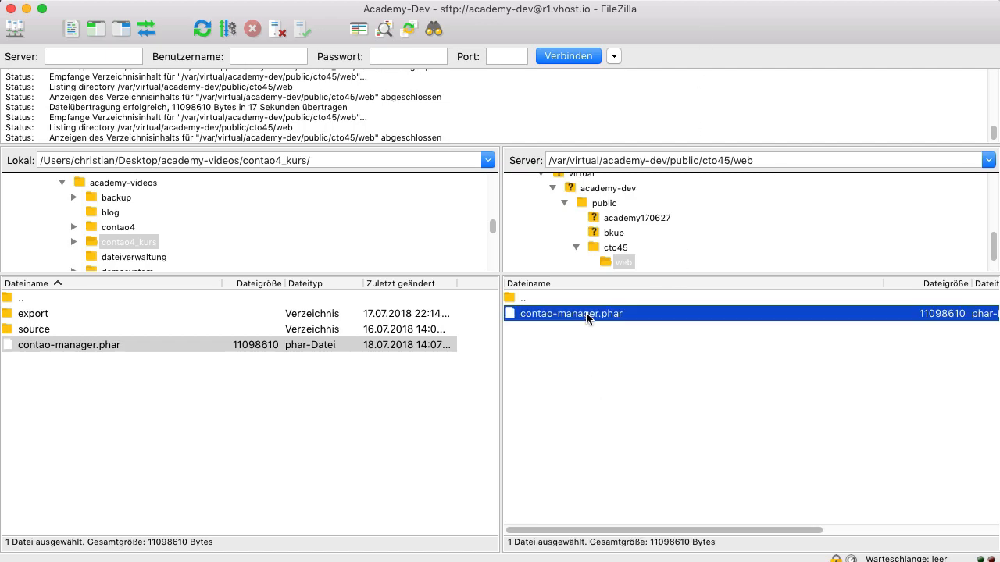
click(686, 322)
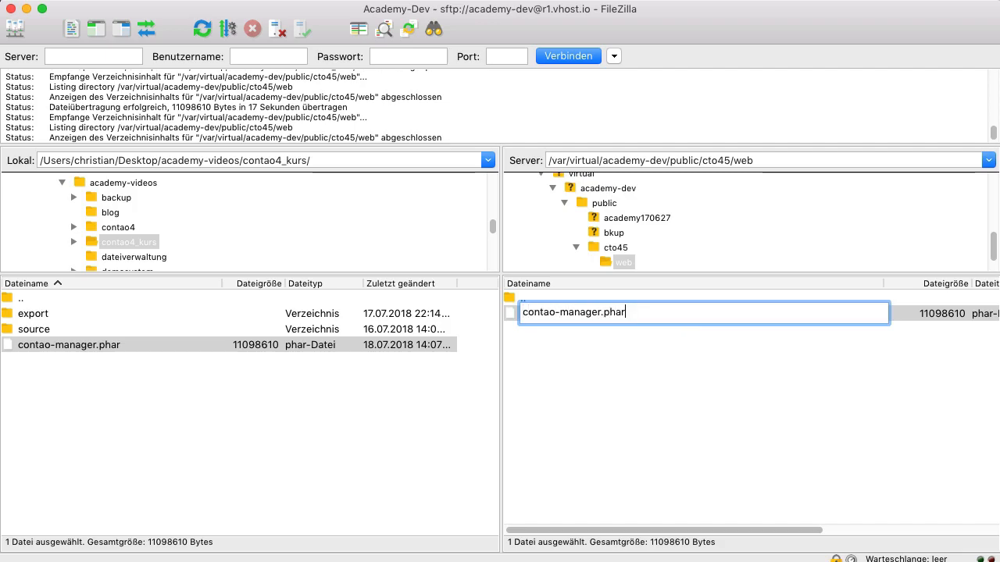
text(.php)
key(Return)
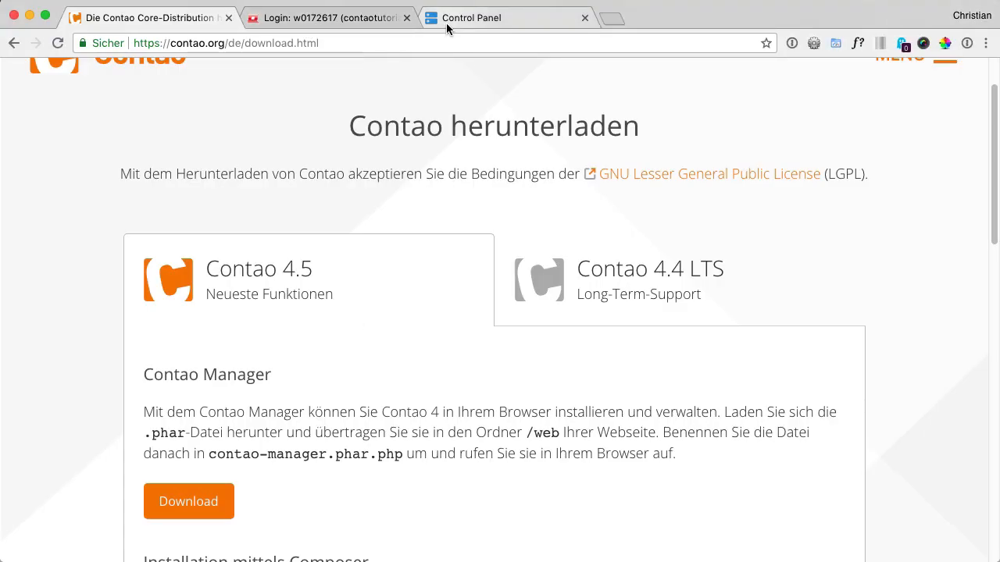
Switch to Chrome, review the target directory of the cto45.contao-academy.de subdomain in the hosting control panel, and view the ALL-INKL administration page
click(469, 24)
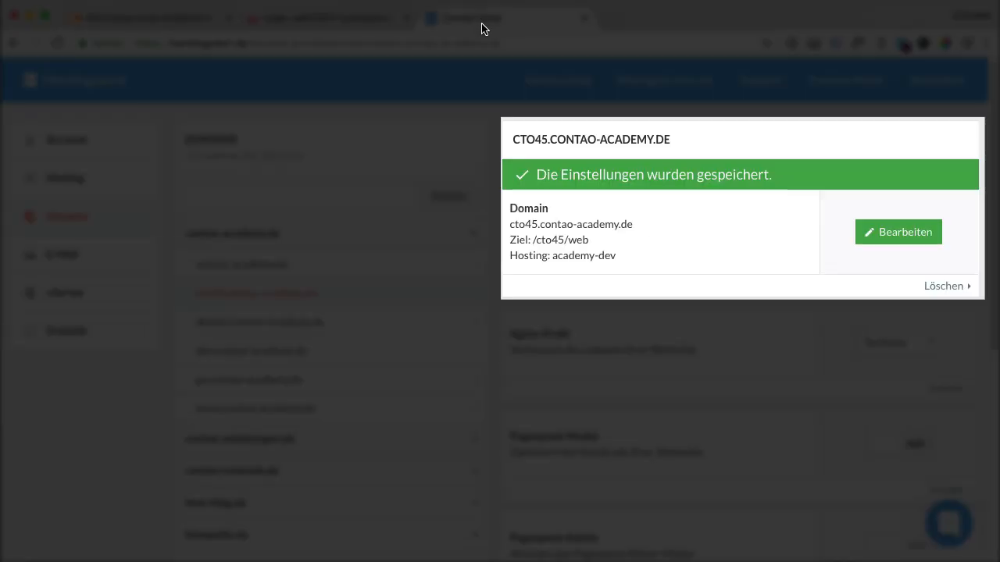
click(912, 247)
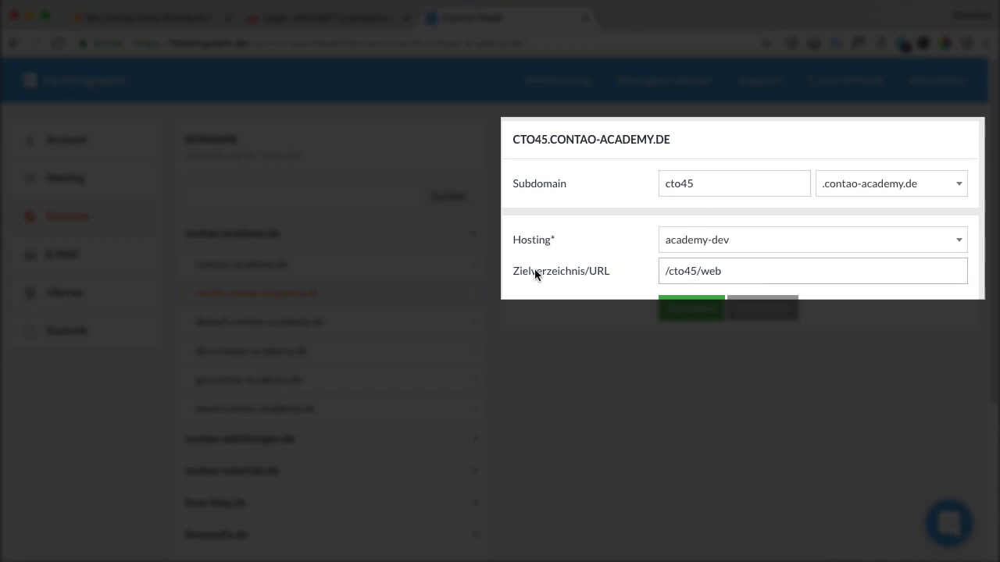
click(666, 272)
text(/)
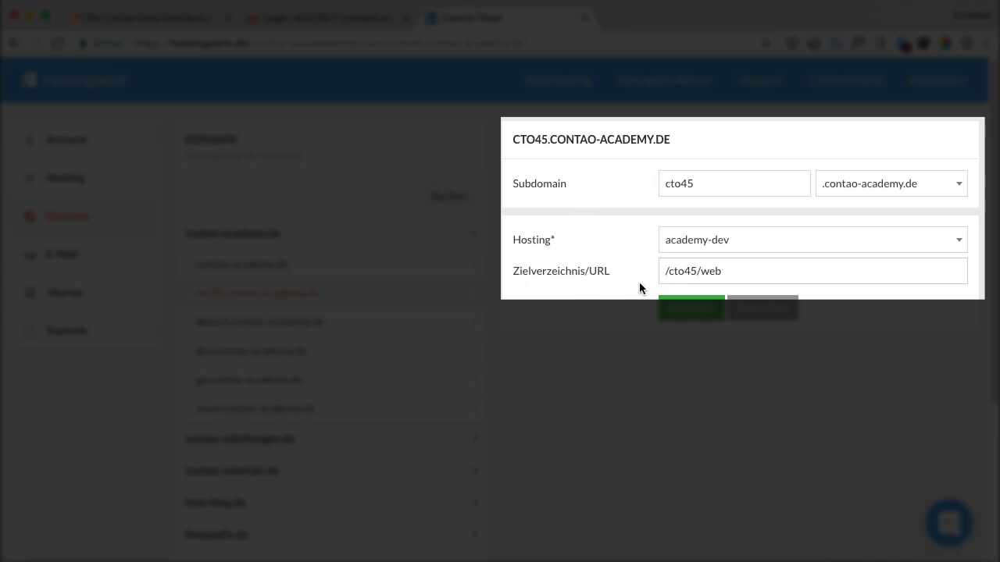
click(312, 18)
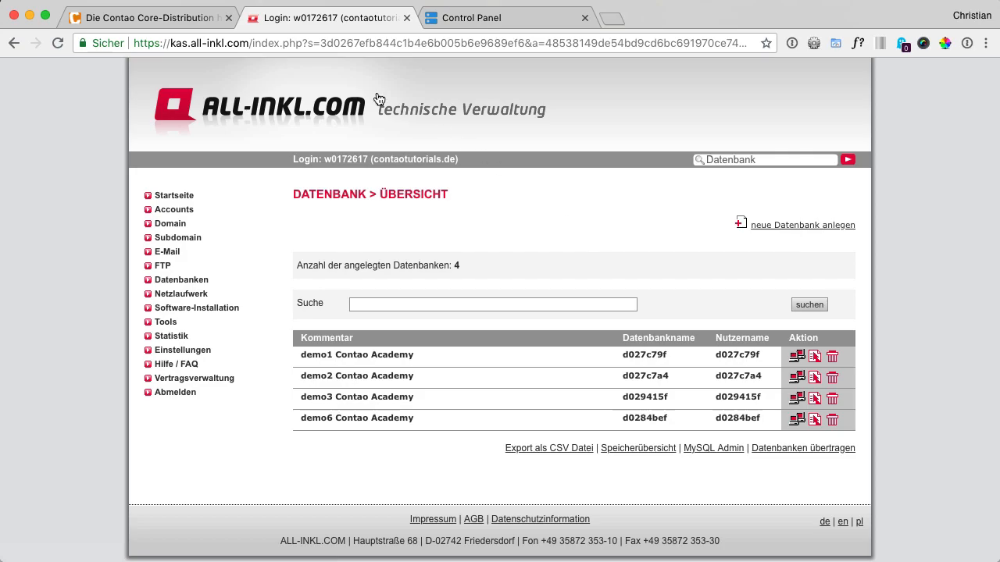
click(179, 18)
click(223, 43)
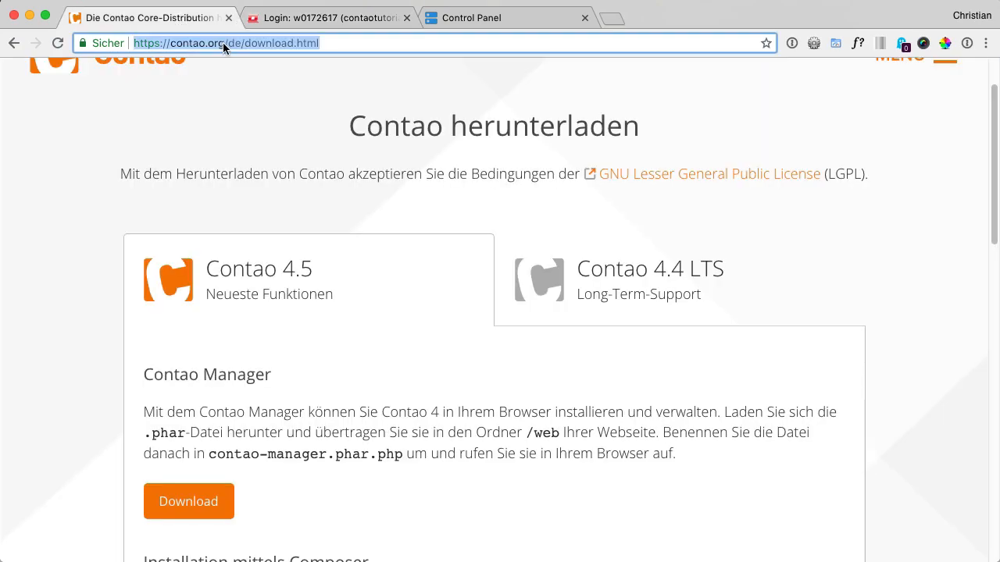
text(ht)
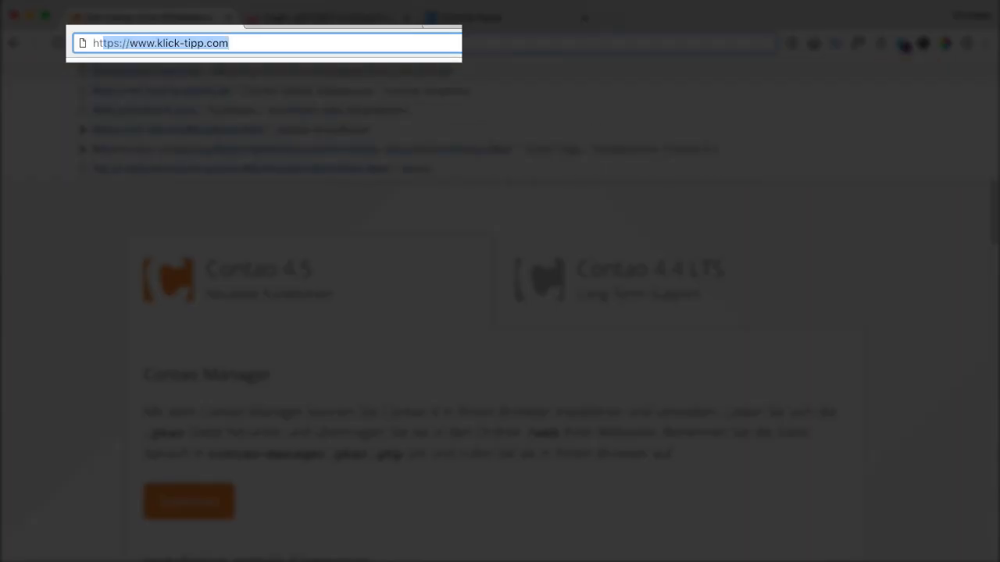
text(tps)
text(:)
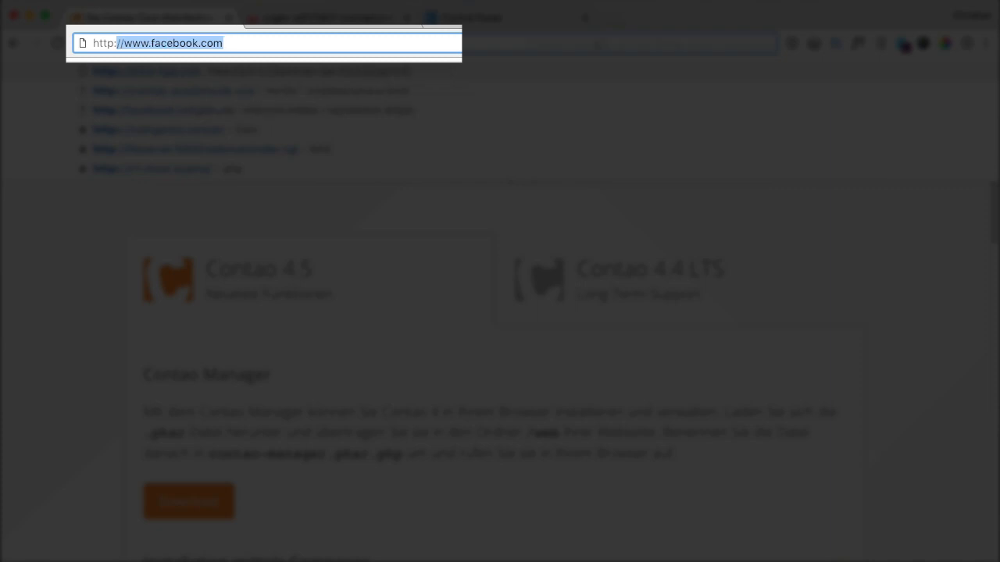
text(//cto)
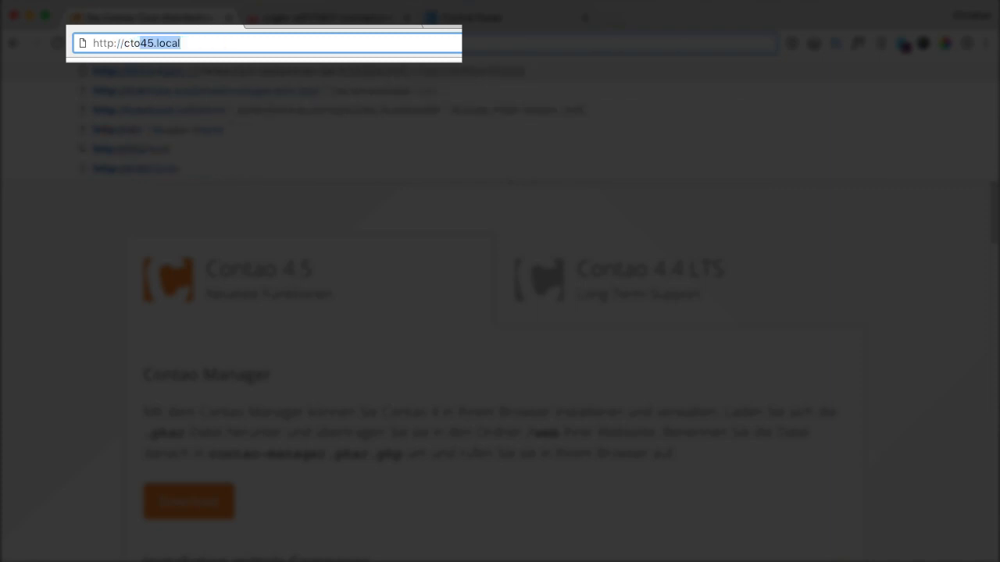
text(45.)
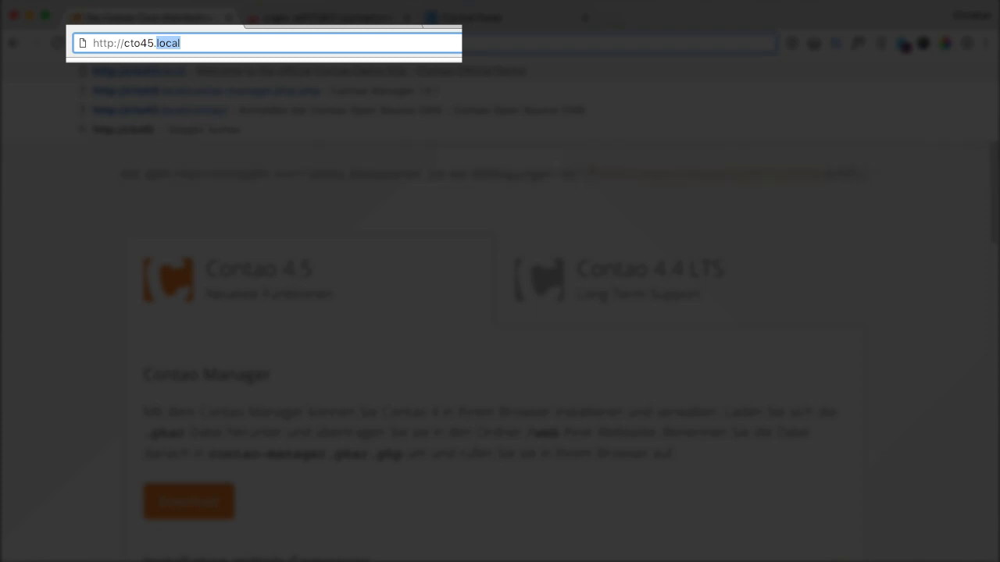
text(contao-)
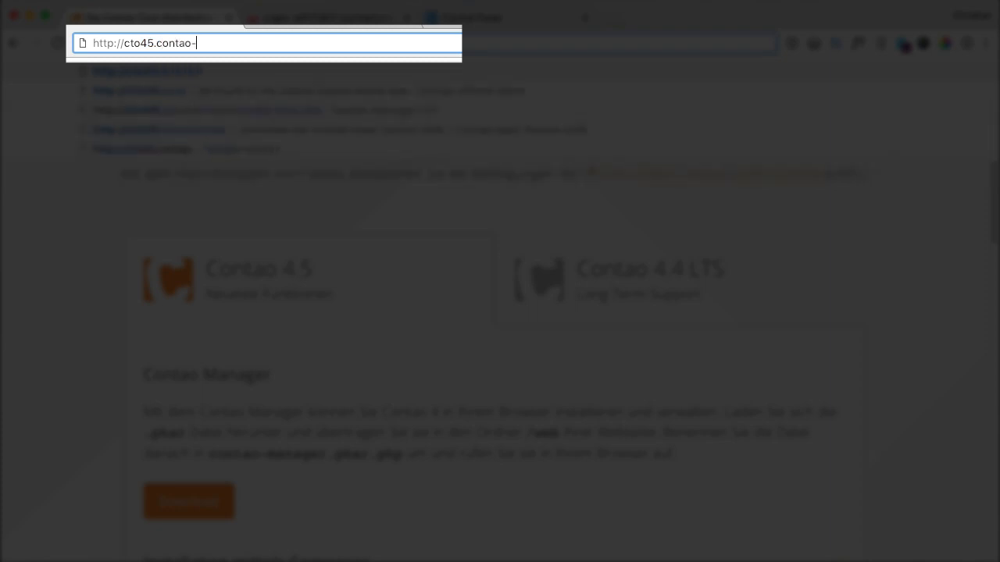
text(academy.de)
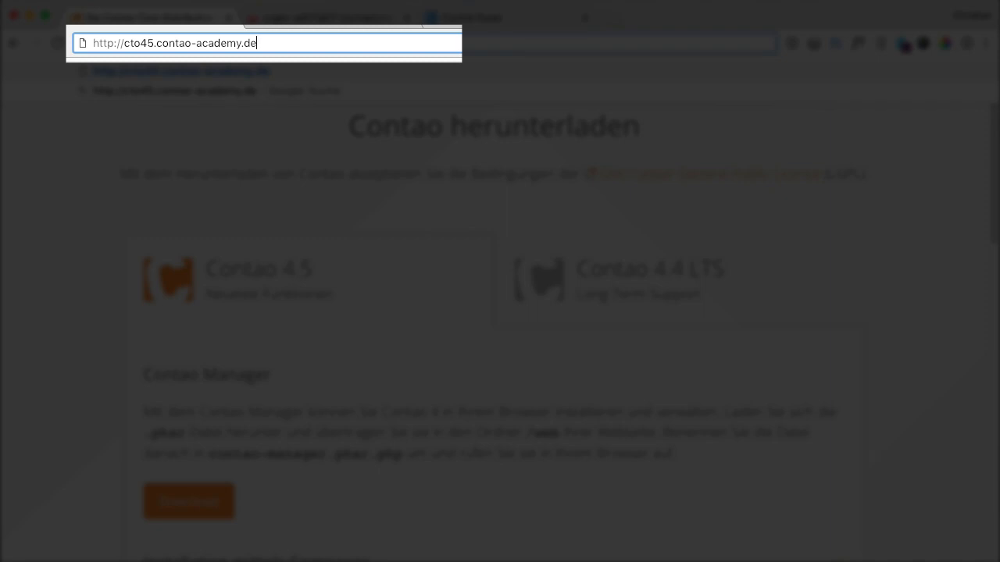
text(/contao-manager.phar.php)
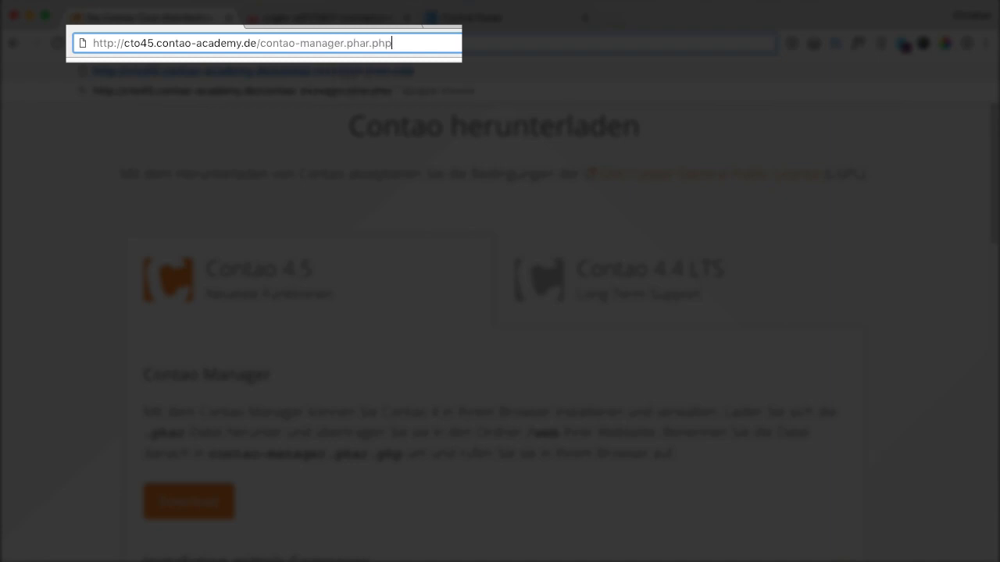
key(Return)
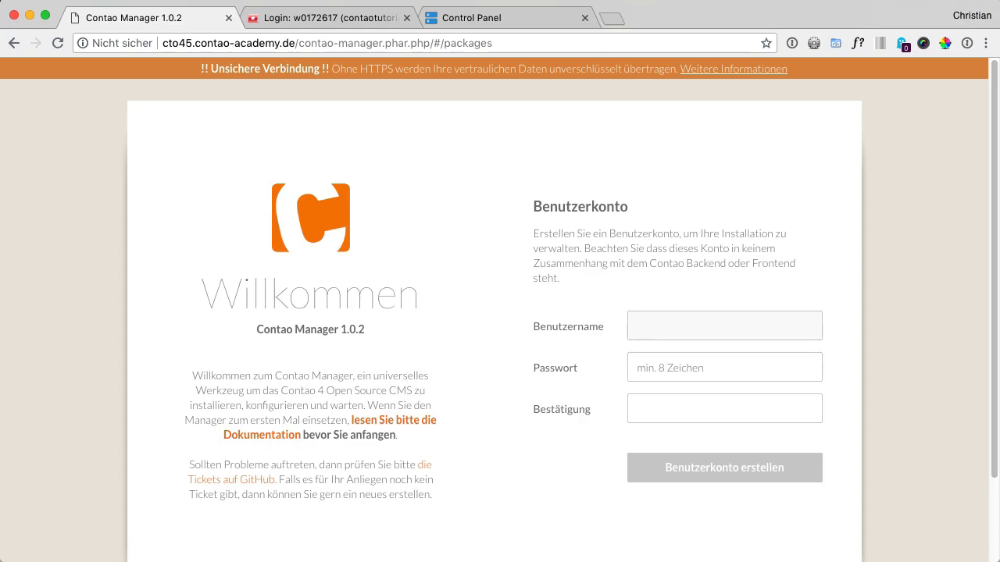
Create the Contao Manager user account with the username admin, entering and confirming the account password
text(admin)
key(Tab)
text(••••••••••••)
key(Tab)
text(••••••••••••)
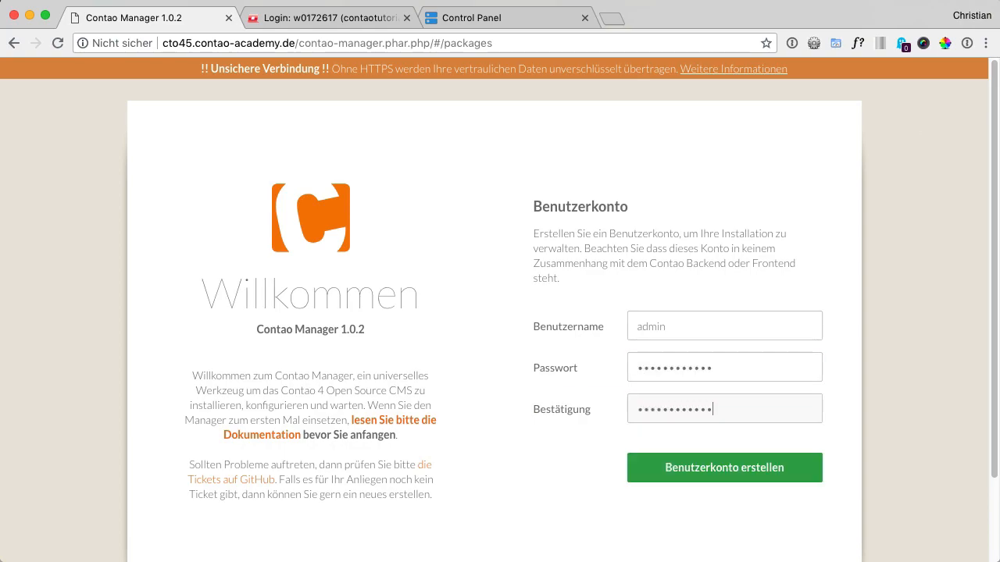
click(707, 475)
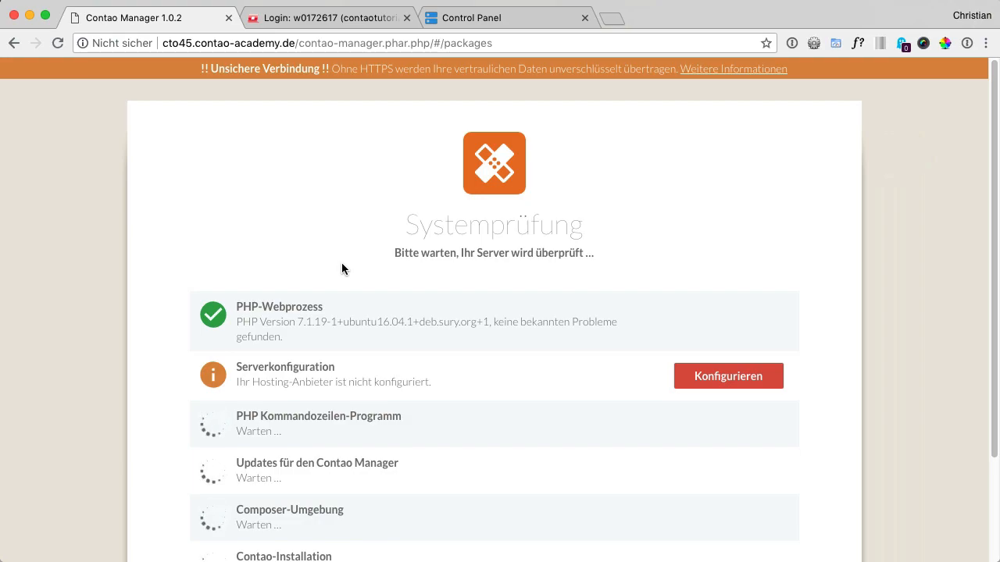
Configure the server with Hostingwerk (Feyer Media GmbH & Co. KG) as provider and the Composer Cloud Resolver enabled, and save
click(728, 376)
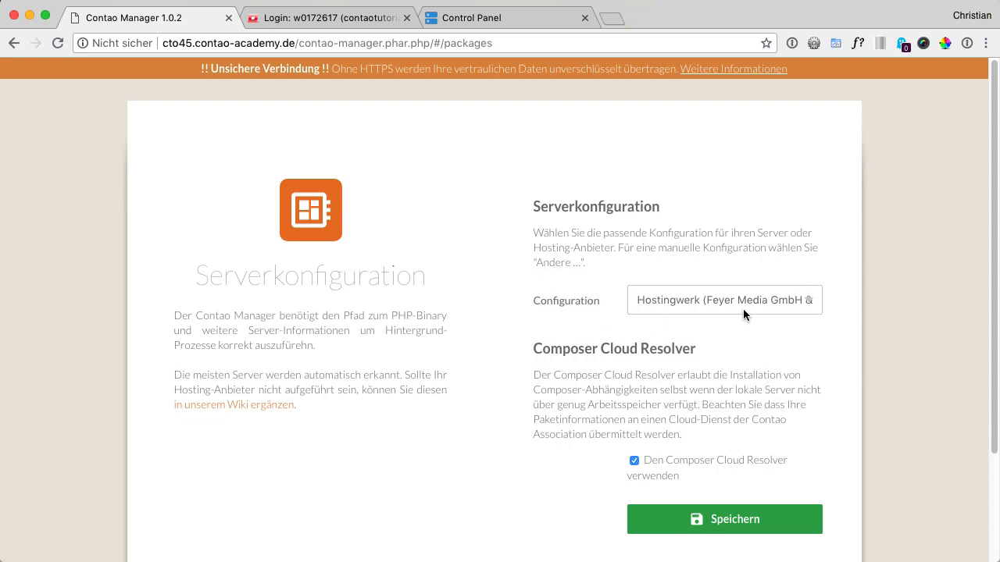
click(806, 302)
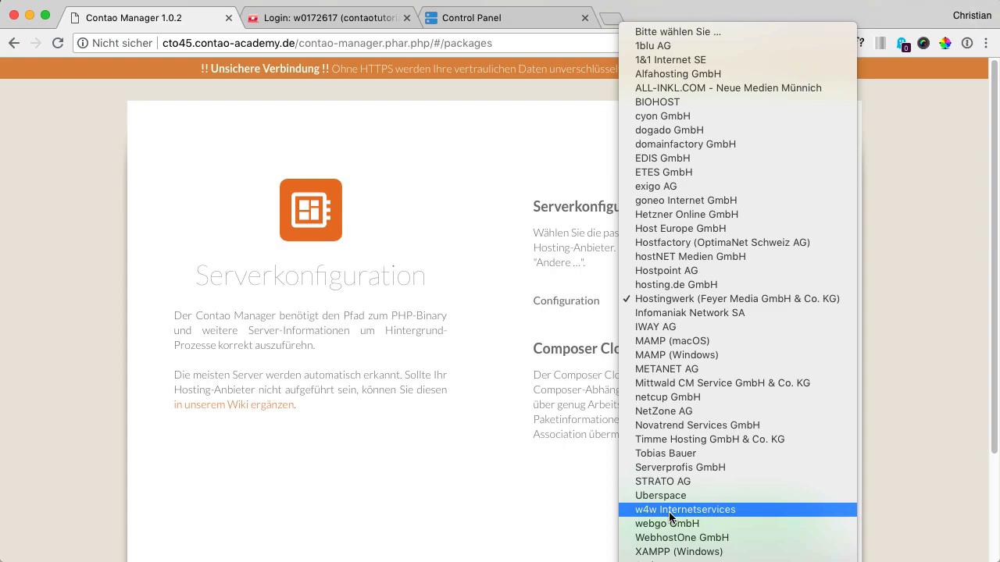
click(710, 301)
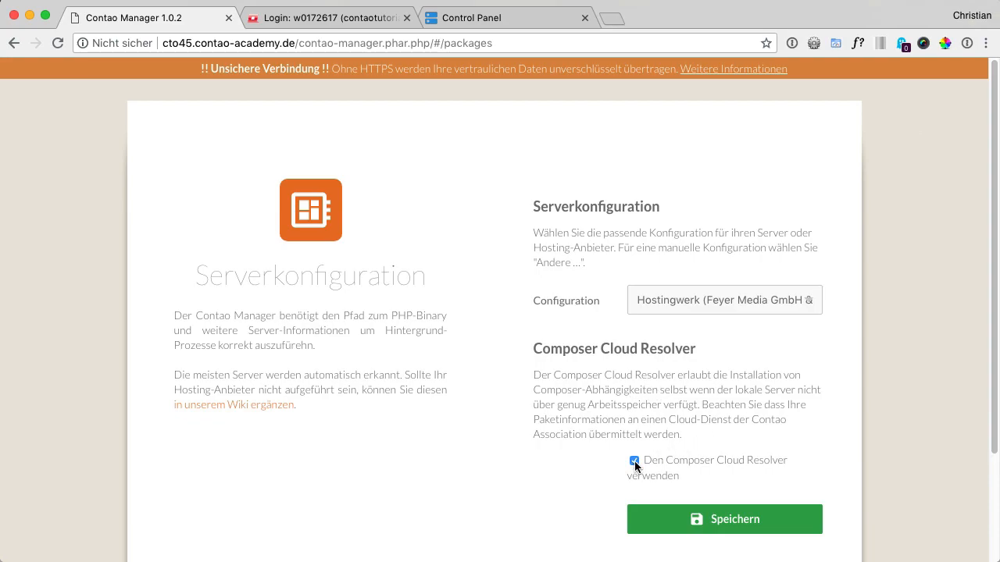
click(721, 519)
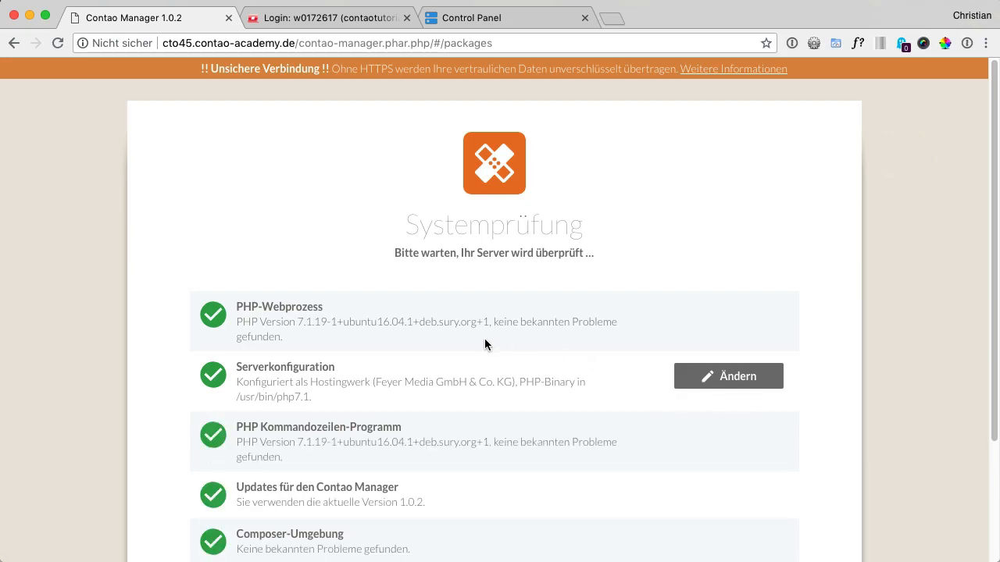
Start the Contao setup from the system check, install version Contao 4.5 (Latest), and show the installation's console output
scroll(484, 339, down, 2)
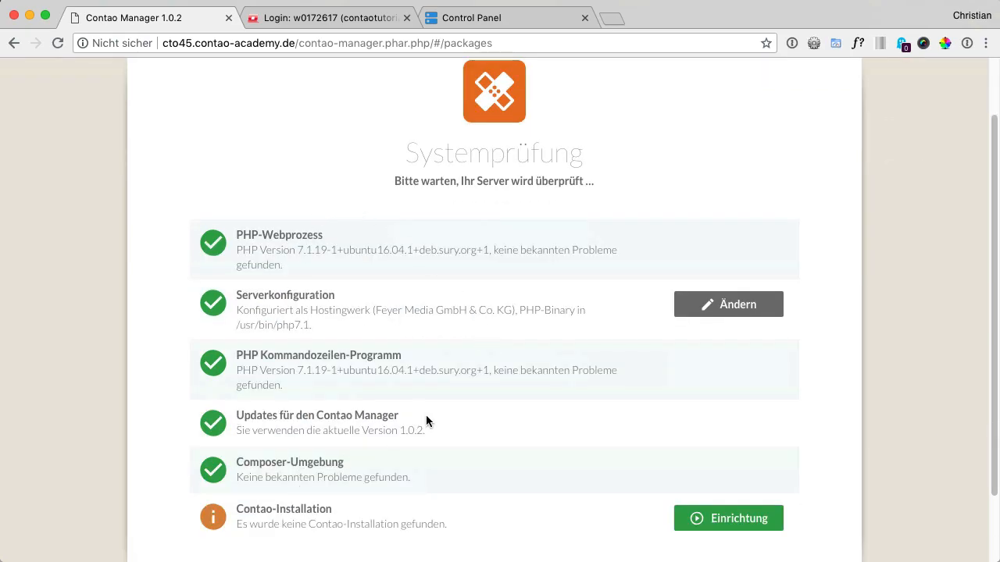
scroll(350, 384, down, 1)
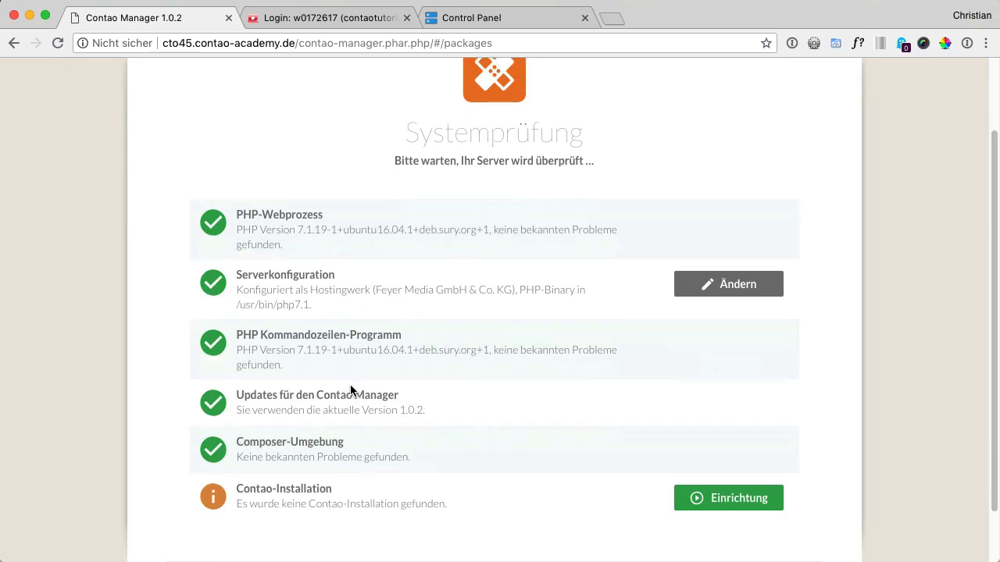
click(738, 504)
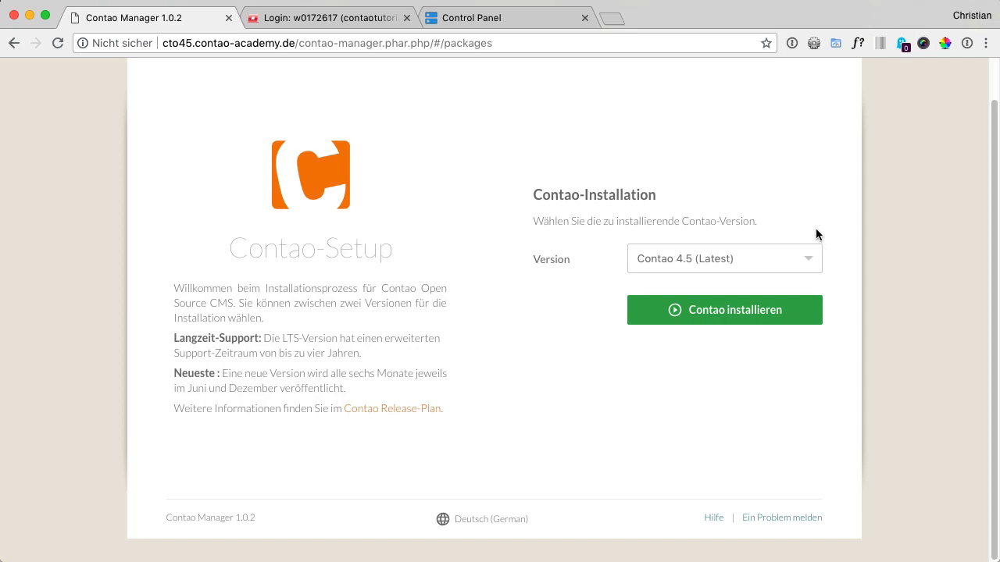
click(810, 264)
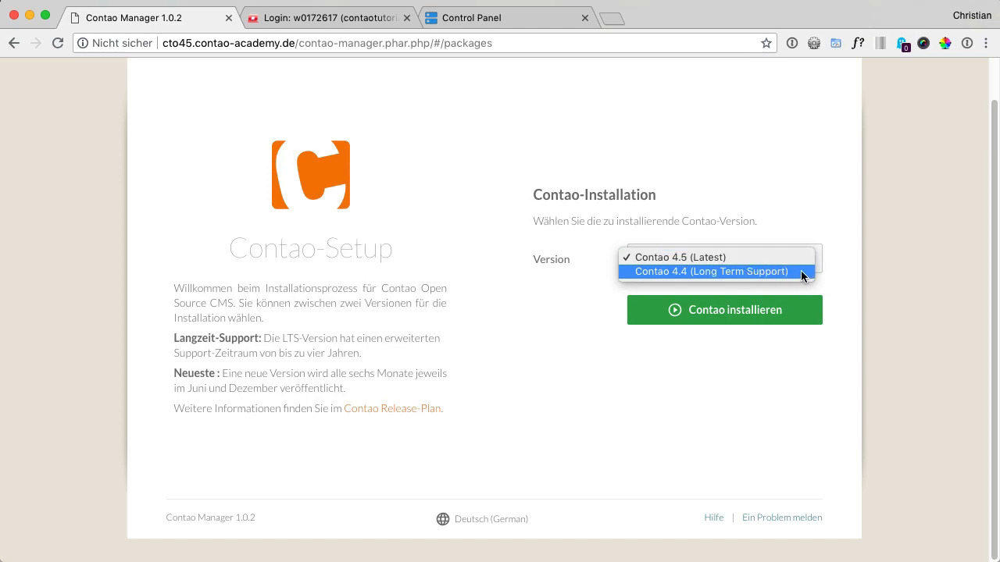
click(784, 257)
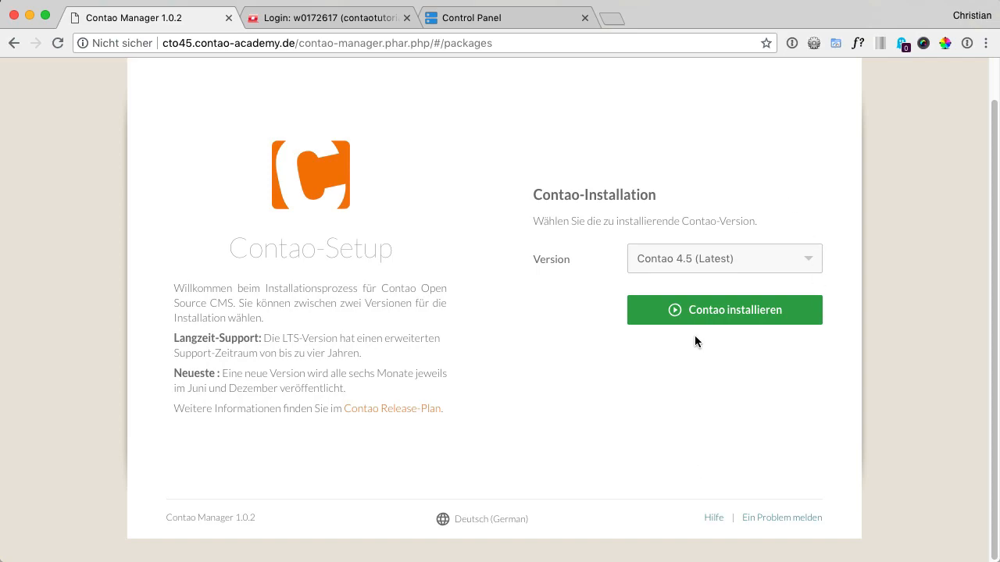
click(720, 320)
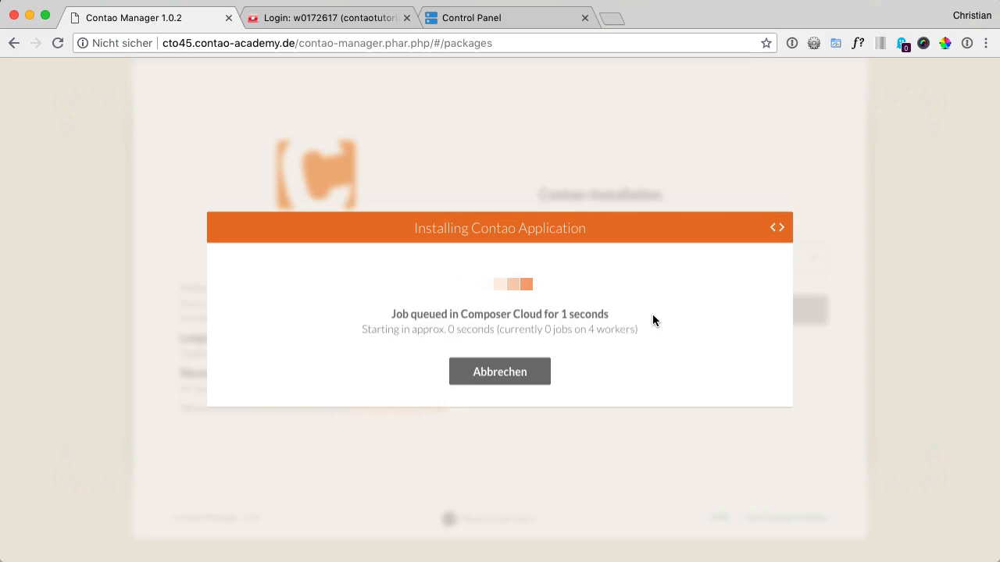
click(777, 229)
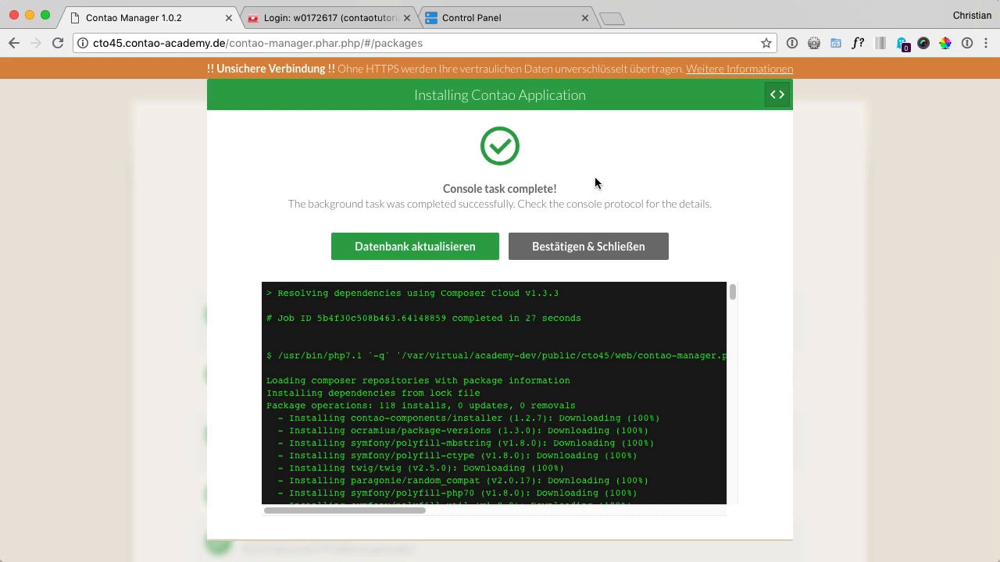
Open the Contao install tool for the database update, accept the GNU Lesser General Public License, and set and confirm the install tool password
click(414, 247)
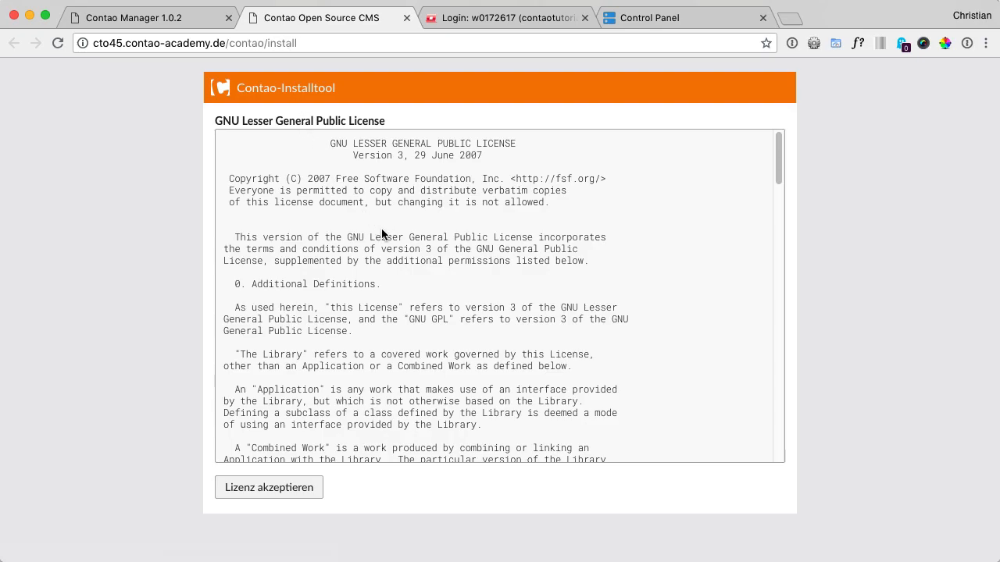
click(288, 488)
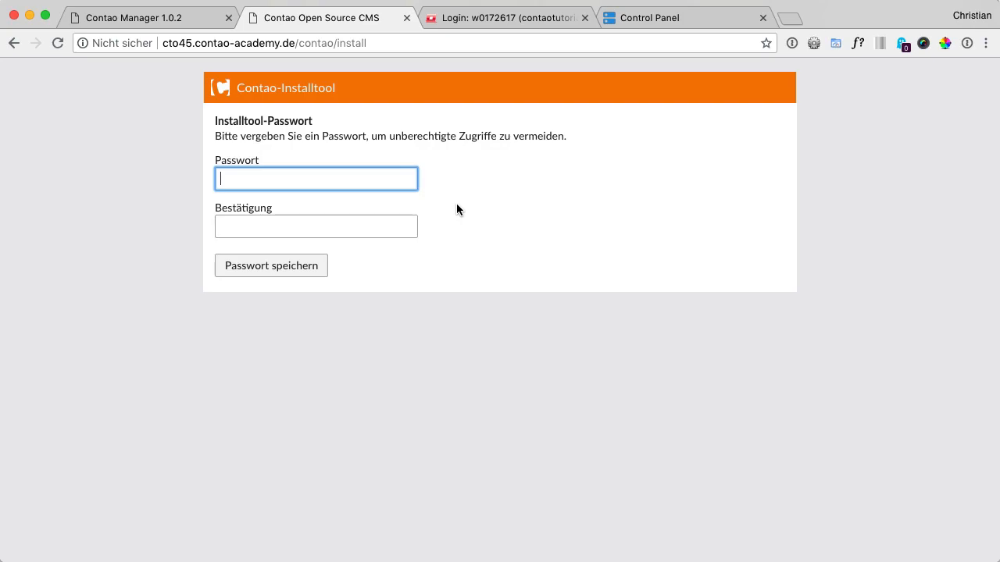
text(••••••)
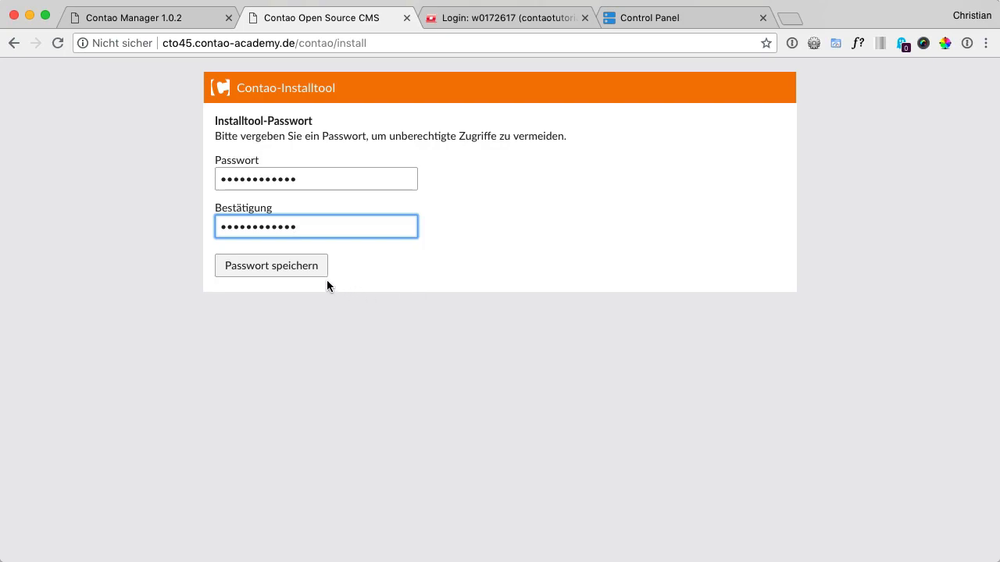
click(302, 273)
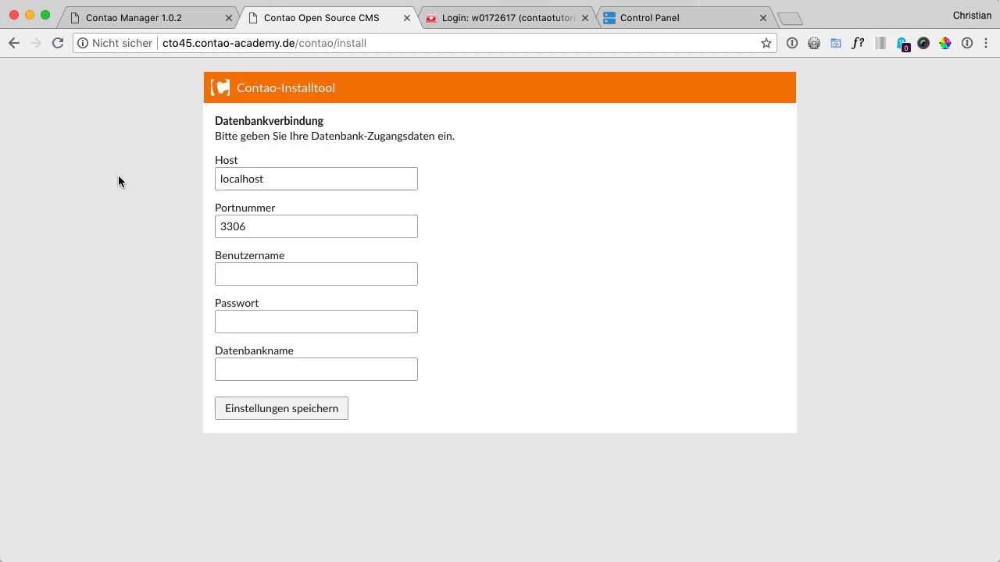
Save the database connection with its username, password and database name, and update the database with all listed tables selected
key(super+Tab)
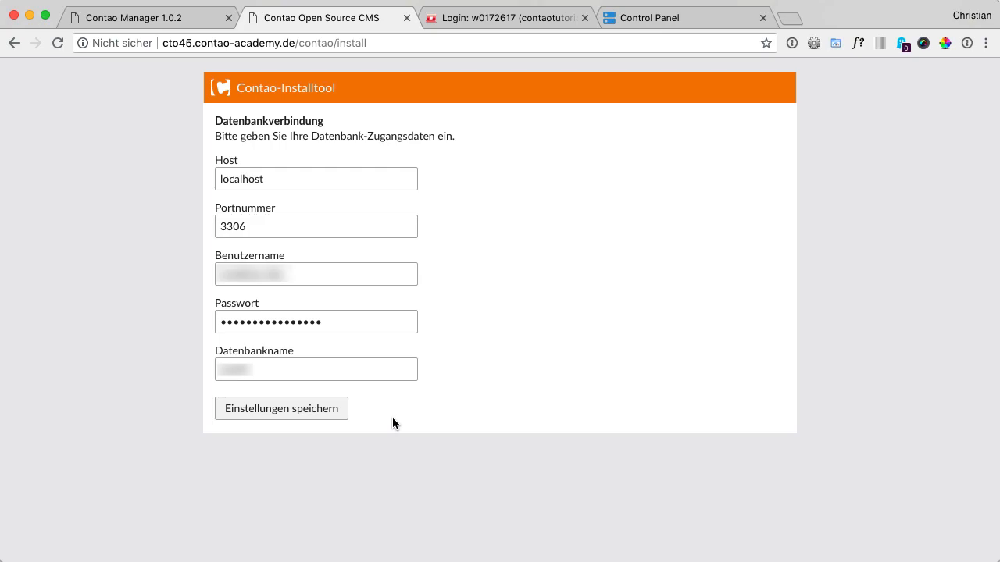
click(278, 414)
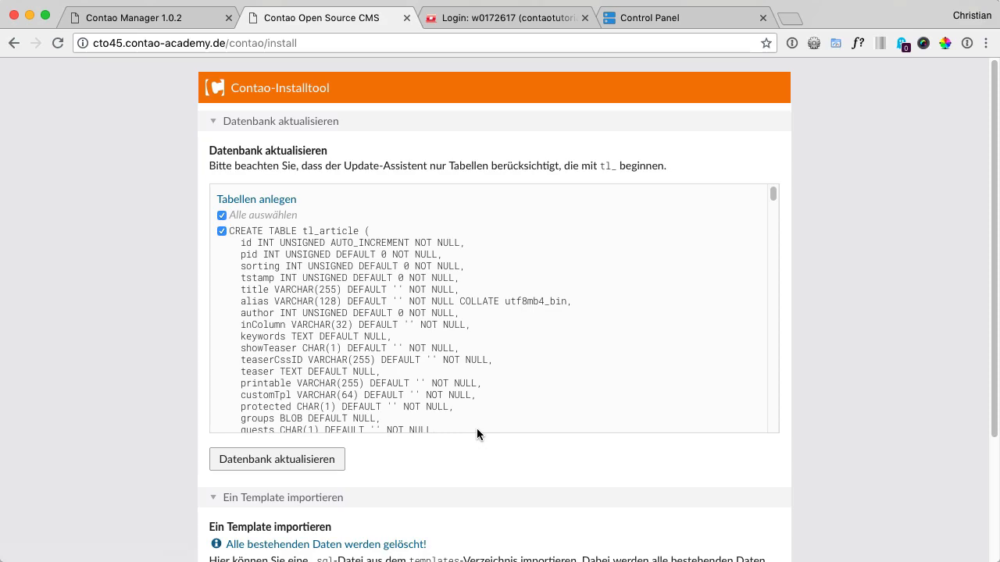
click(295, 460)
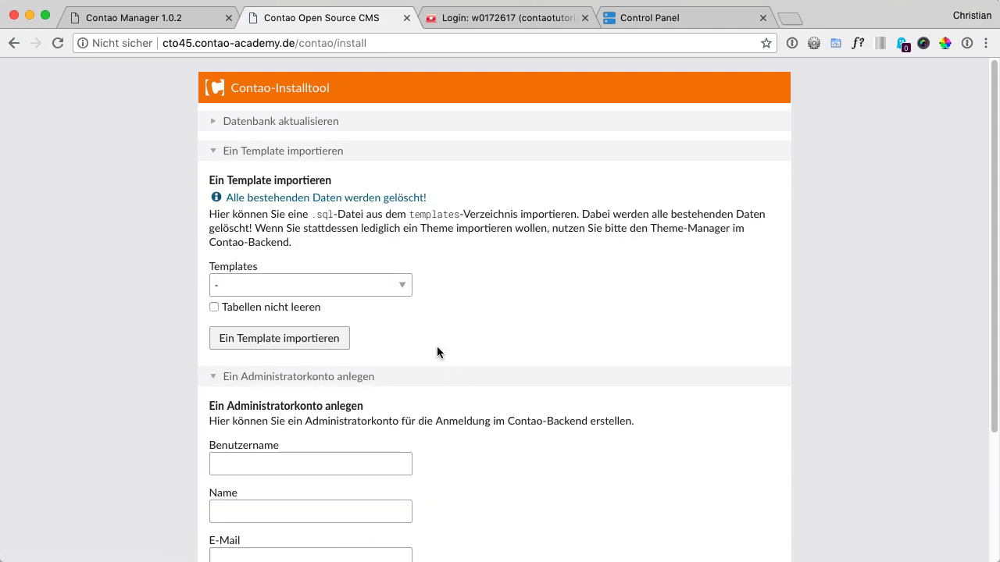
click(261, 127)
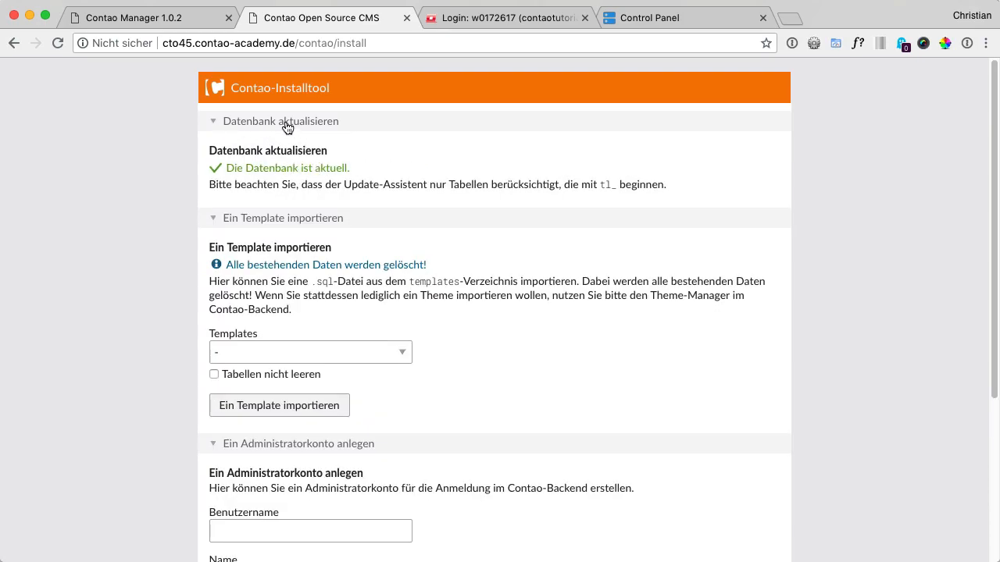
click(286, 125)
Create the Contao administrator account, entering the username, full name and e-mail, and entering and confirming the account password
scroll(565, 281, down, 3)
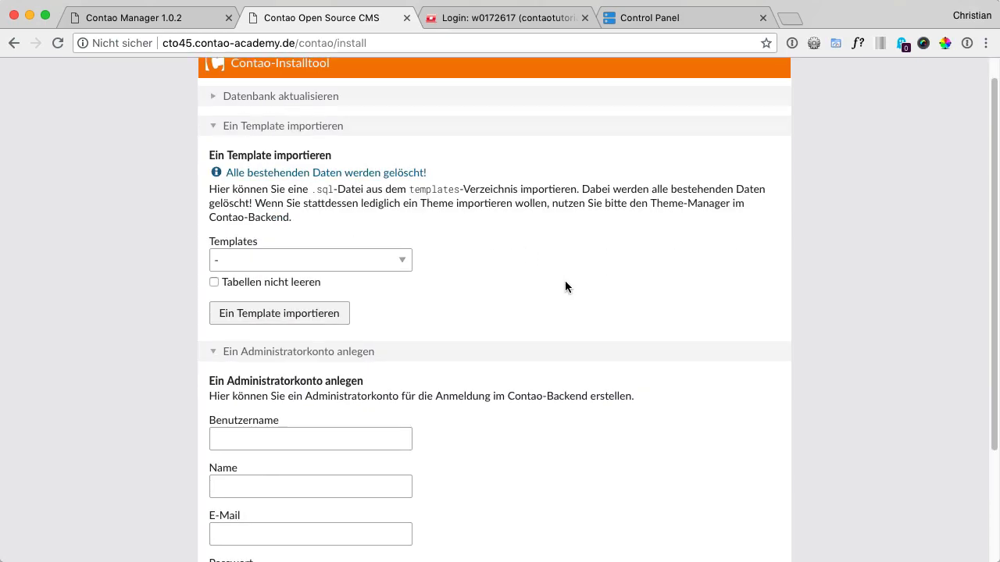
scroll(565, 279, down, 2)
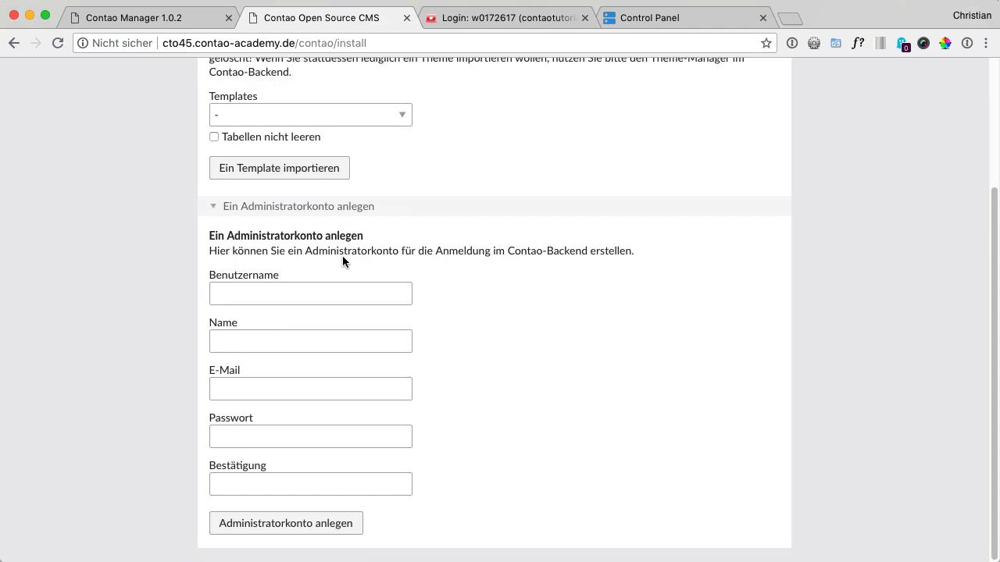
click(309, 289)
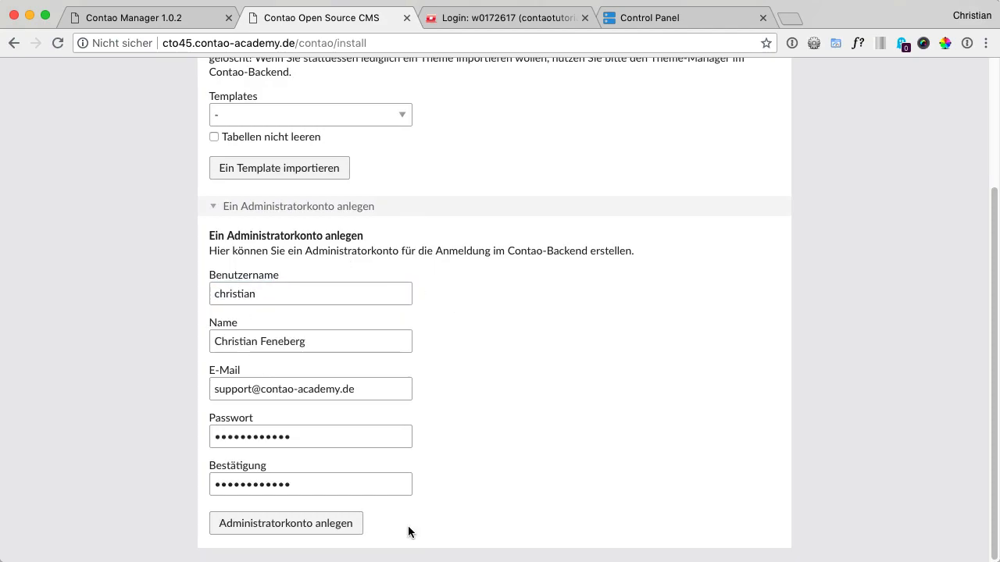
click(291, 529)
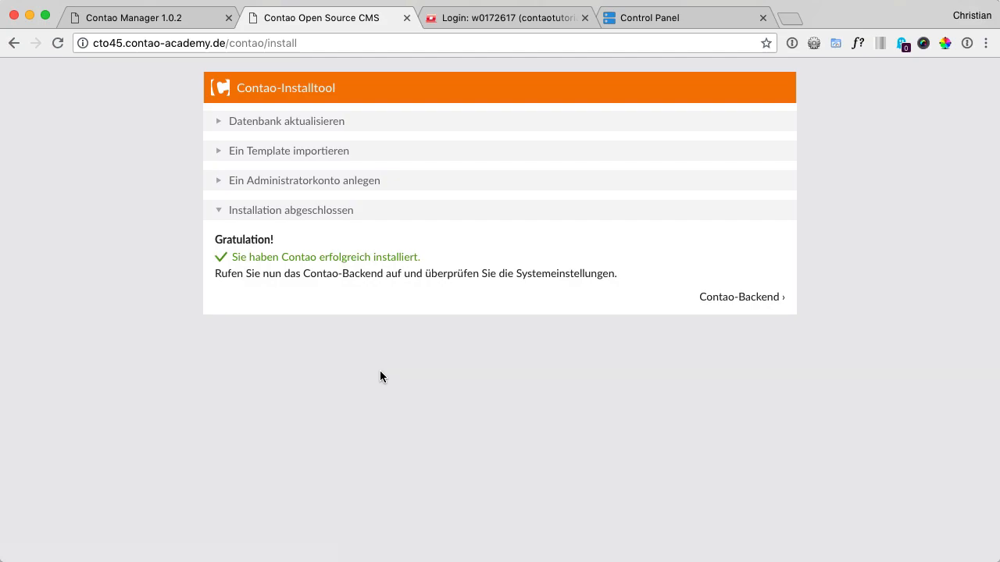
Confirm and close the completed installation task in the Contao Manager, and return to the Contao install tool page
click(163, 23)
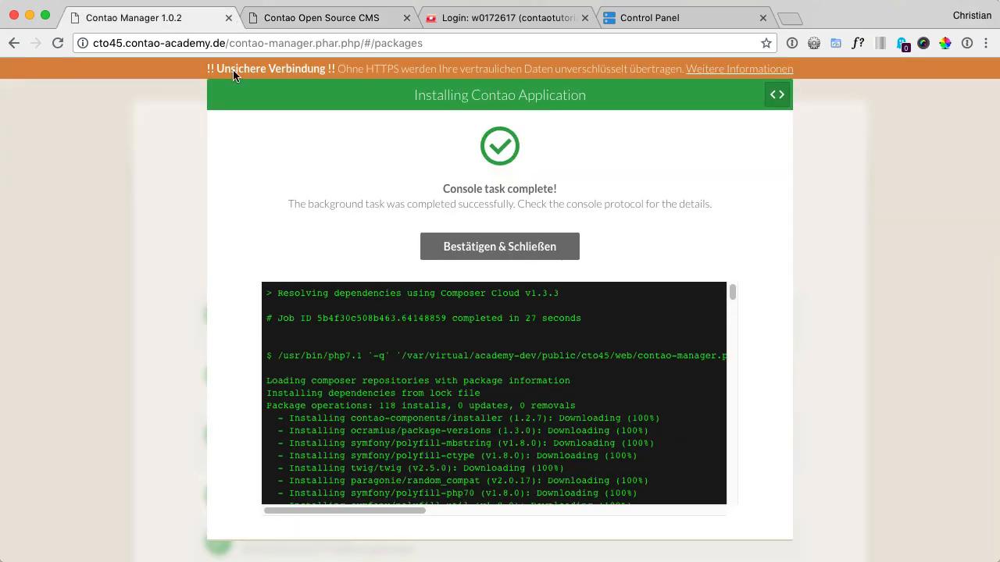
click(502, 248)
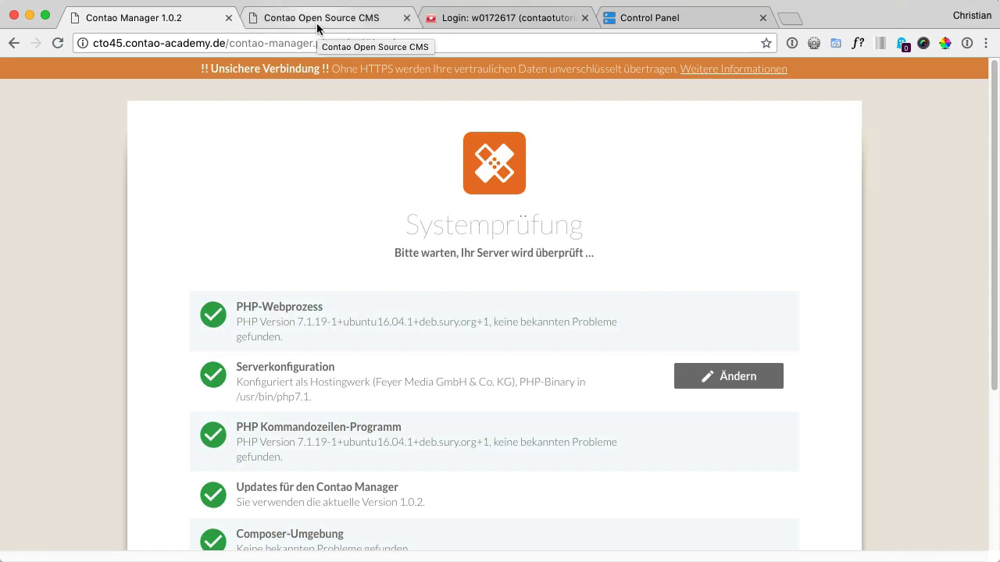
click(314, 18)
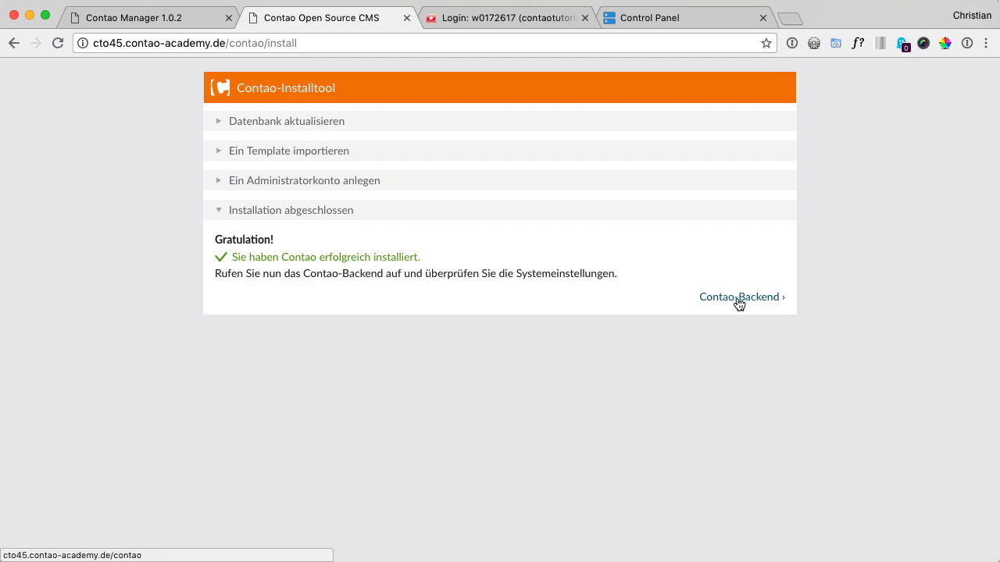
Load the Contao backend login page by removing "install" from the end of the address cto45.contao-academy.de/contao/install
click(273, 43)
drag(273, 43, 459, 43)
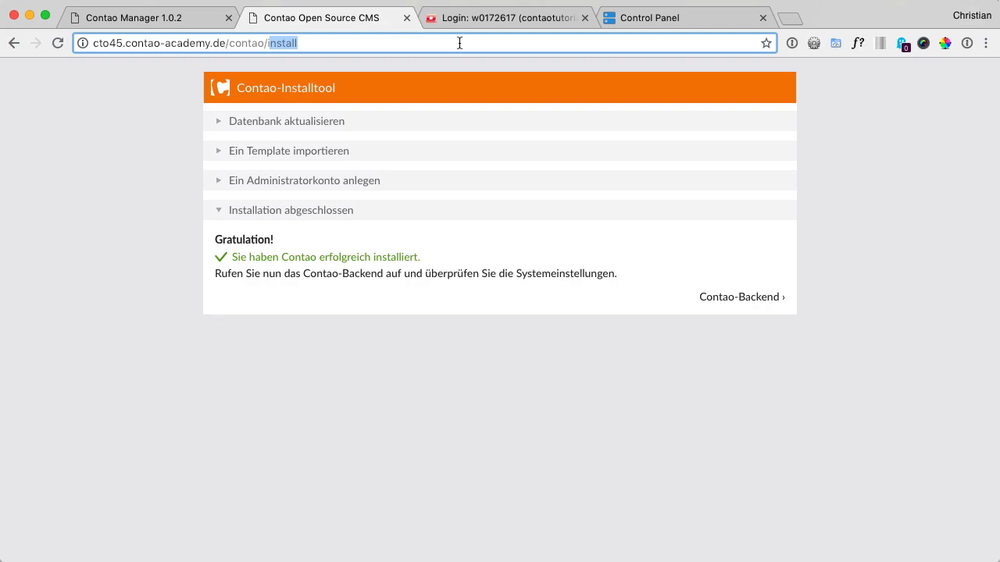
key(BackSpace)
key(Return)
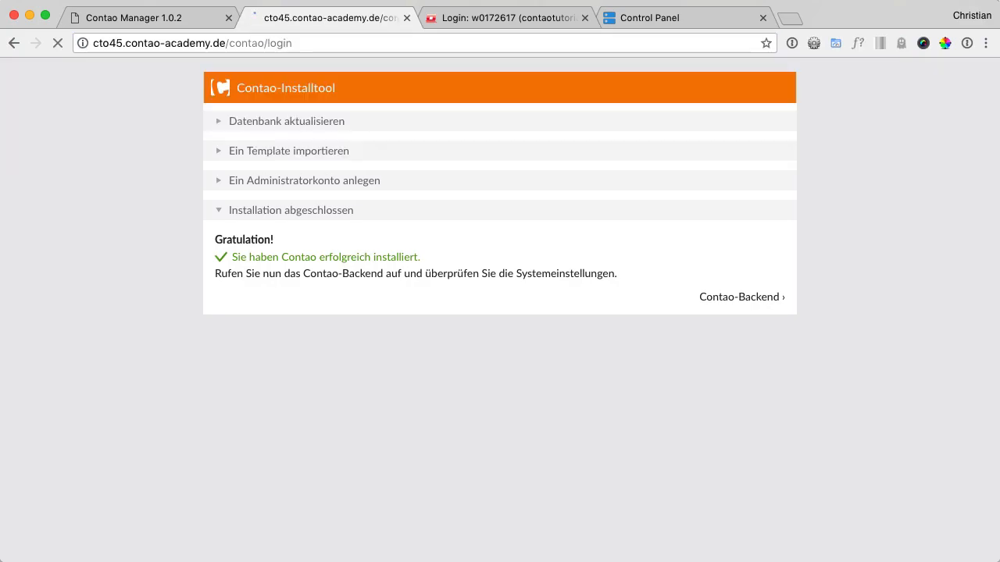
Log in to the Contao backend with the administrator's username and account password
click(481, 292)
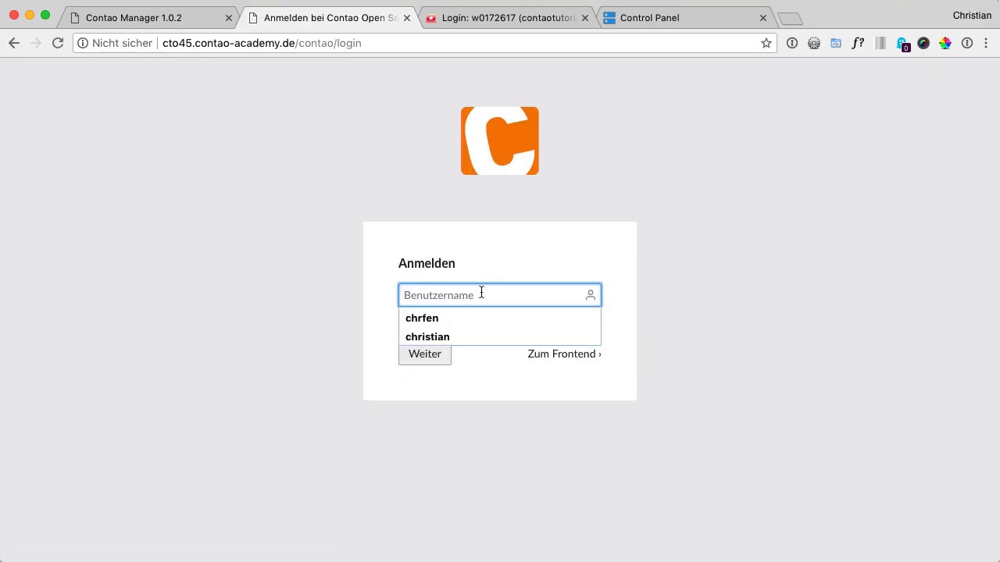
text(p)
key(BackSpace)
text(chr)
key(Down)
key(Down)
key(Tab)
key(Return)
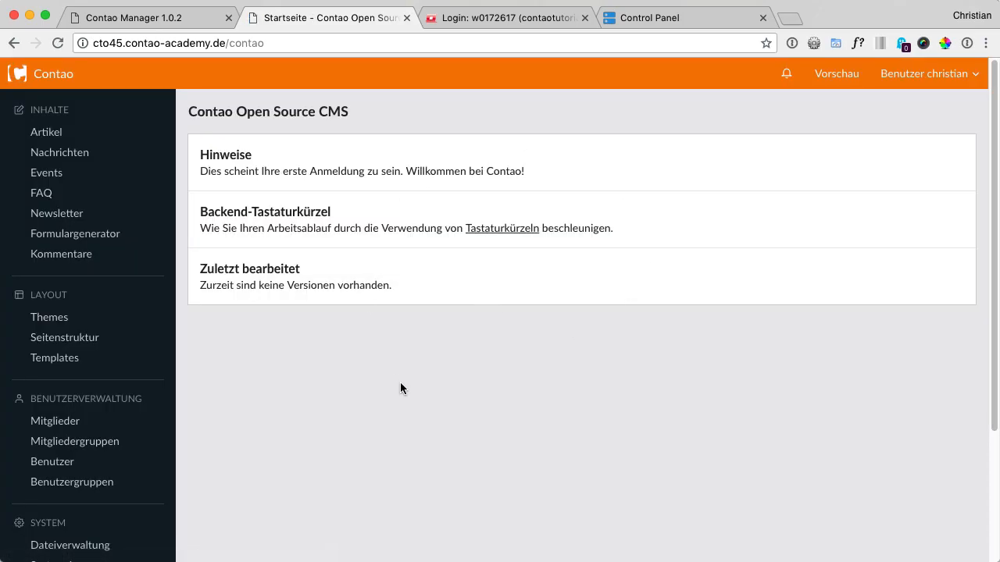